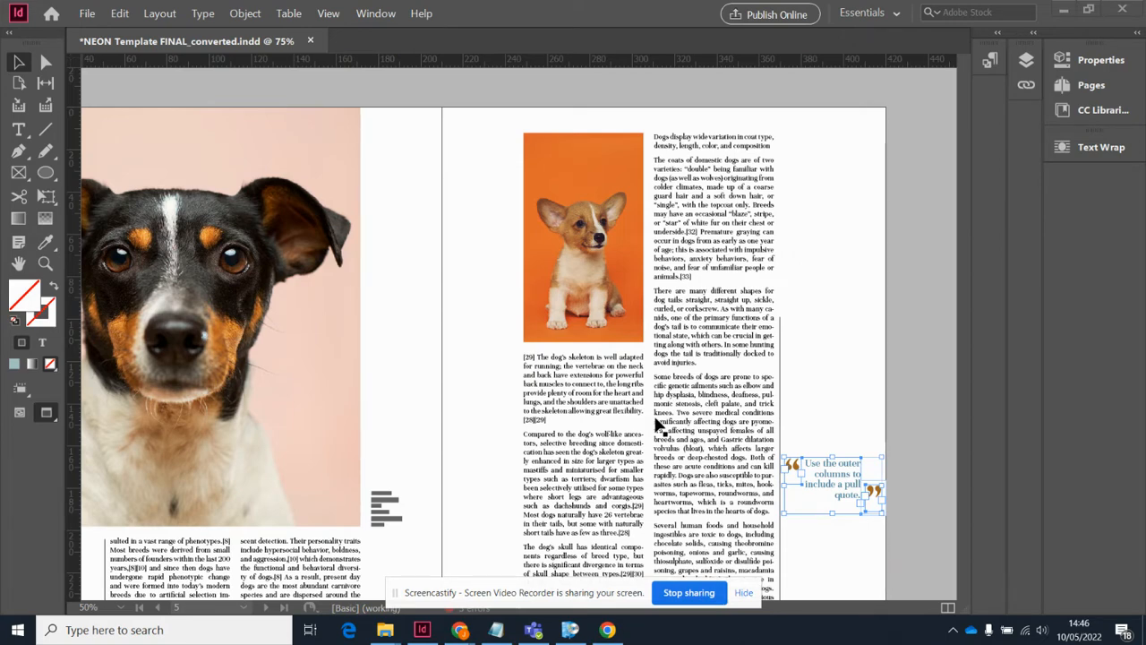
Step: Switch the spread to Normal view mode so that its guides and frame edges are displayed
{"action": "scroll", "coordinate": [656, 426], "scroll_direction": "down", "scroll_amount": 4}
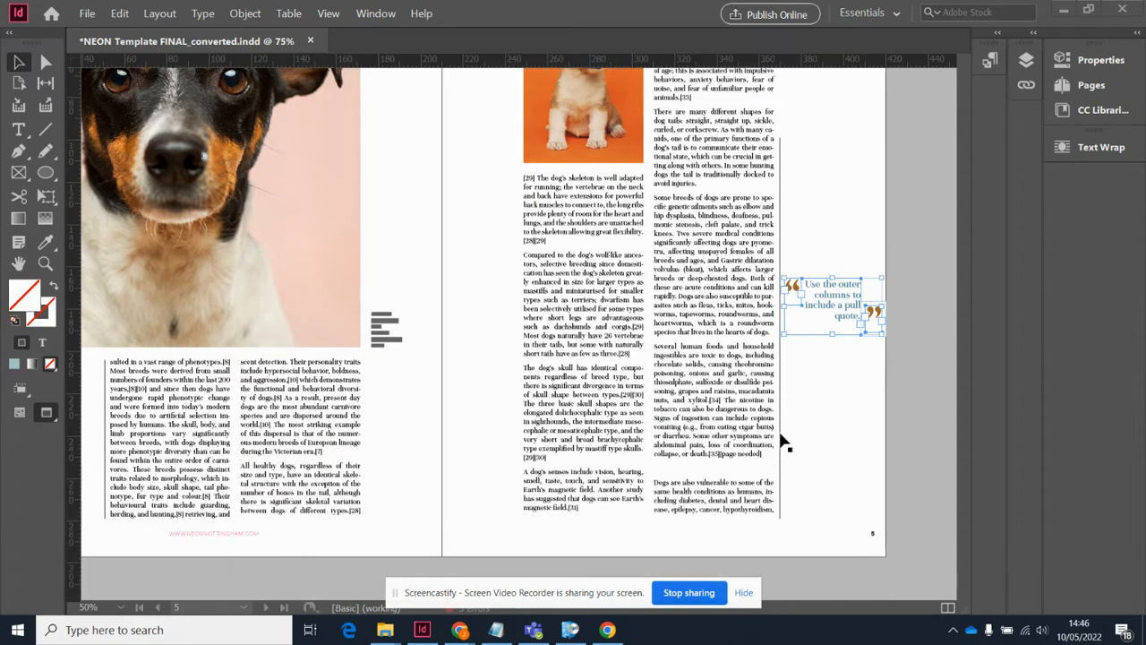
{"action": "left_click", "coordinate": [780, 439]}
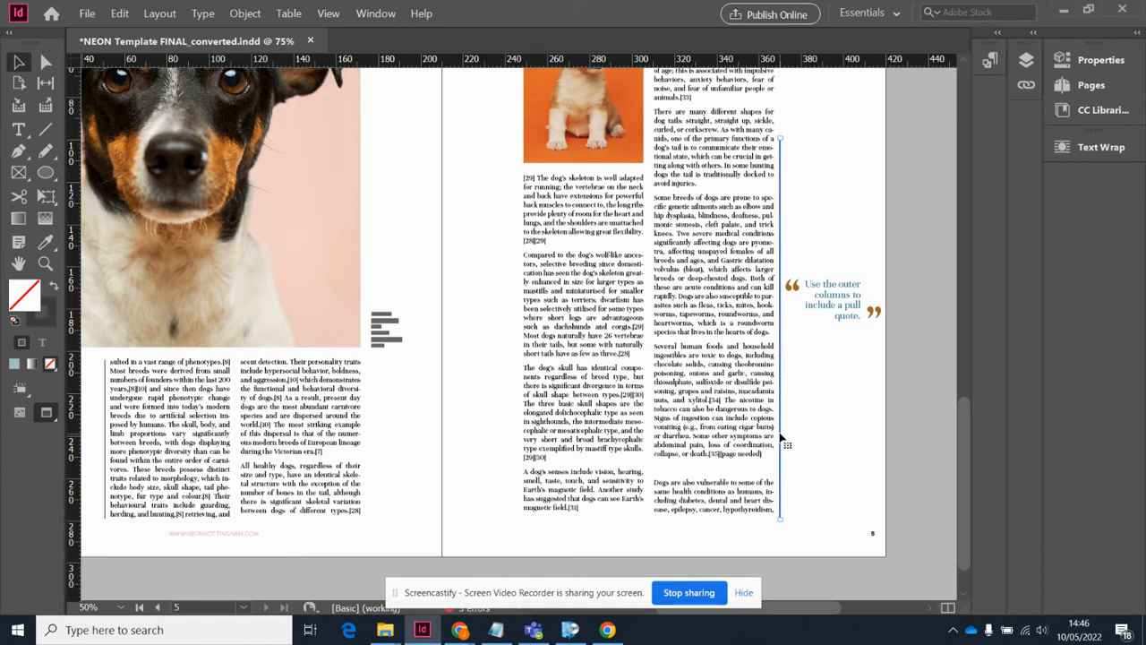
{"action": "left_click", "coordinate": [19, 412]}
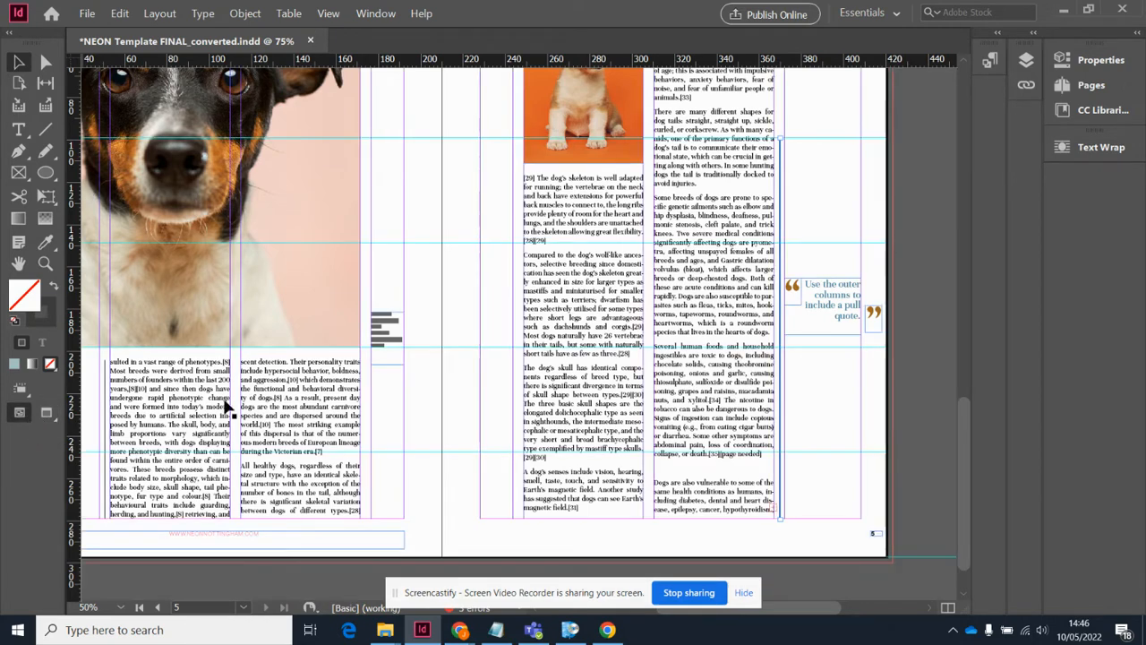
{"action": "scroll", "coordinate": [555, 448], "scroll_direction": "up", "scroll_amount": 2}
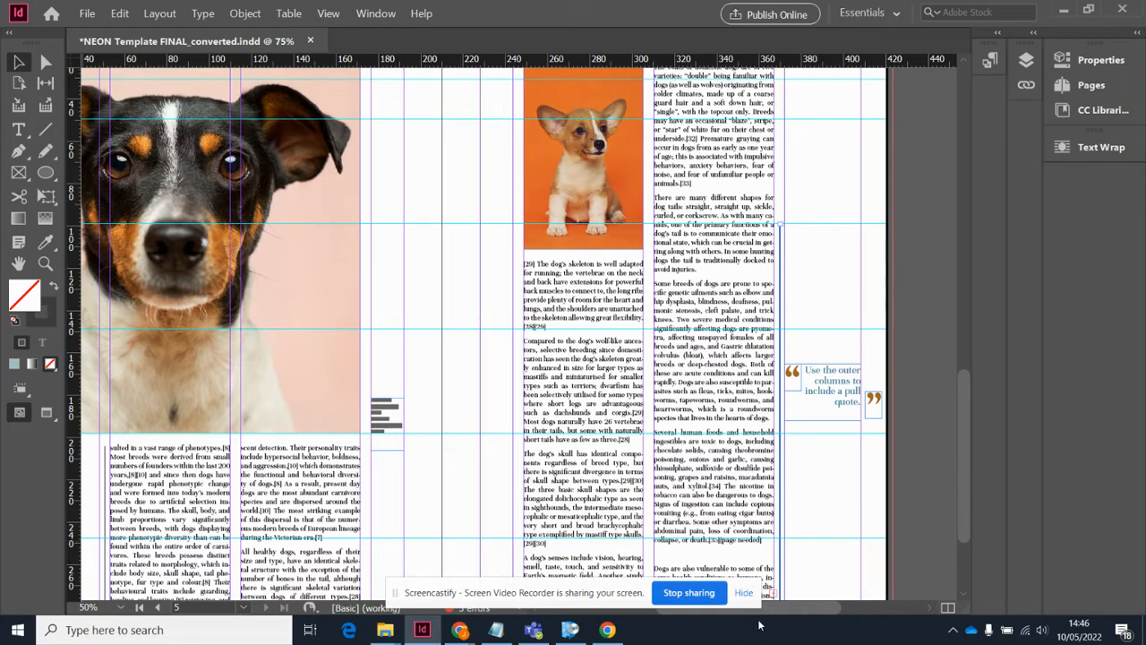
{"action": "left_click_drag", "start_coordinate": [797, 615], "coordinate": [733, 614]}
{"action": "scroll", "coordinate": [504, 436], "scroll_direction": "down", "scroll_amount": 3}
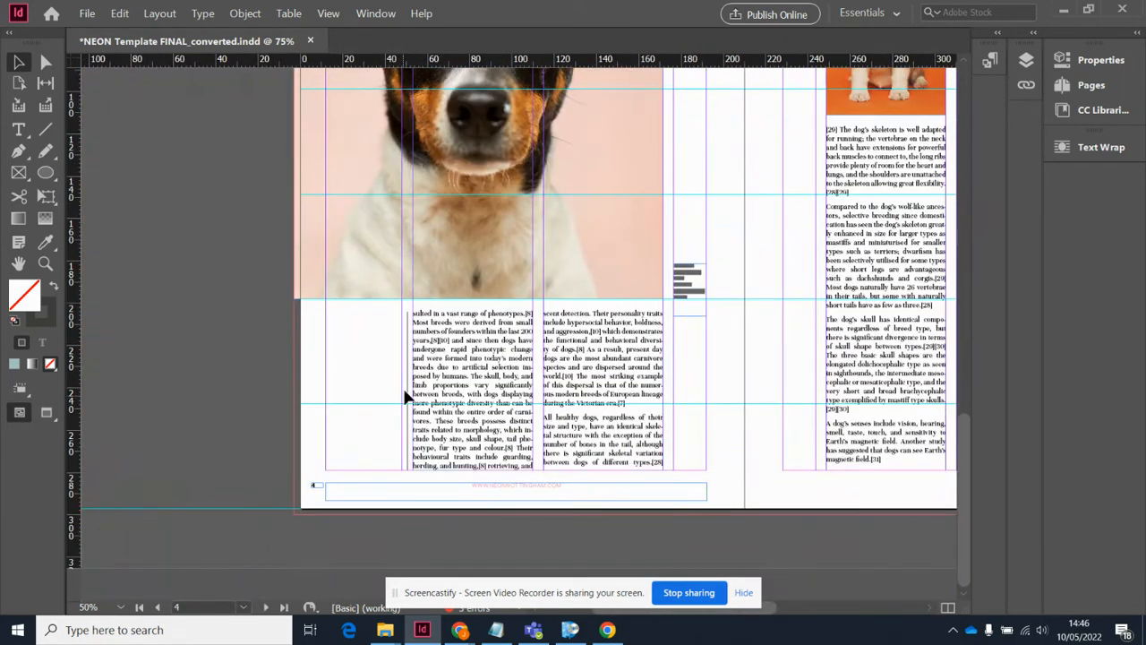
Step: Preview the spread full screen to examine the existing vertical lines beside the text columns
{"action": "left_click", "coordinate": [408, 387]}
{"action": "key", "text": "shift+w"}
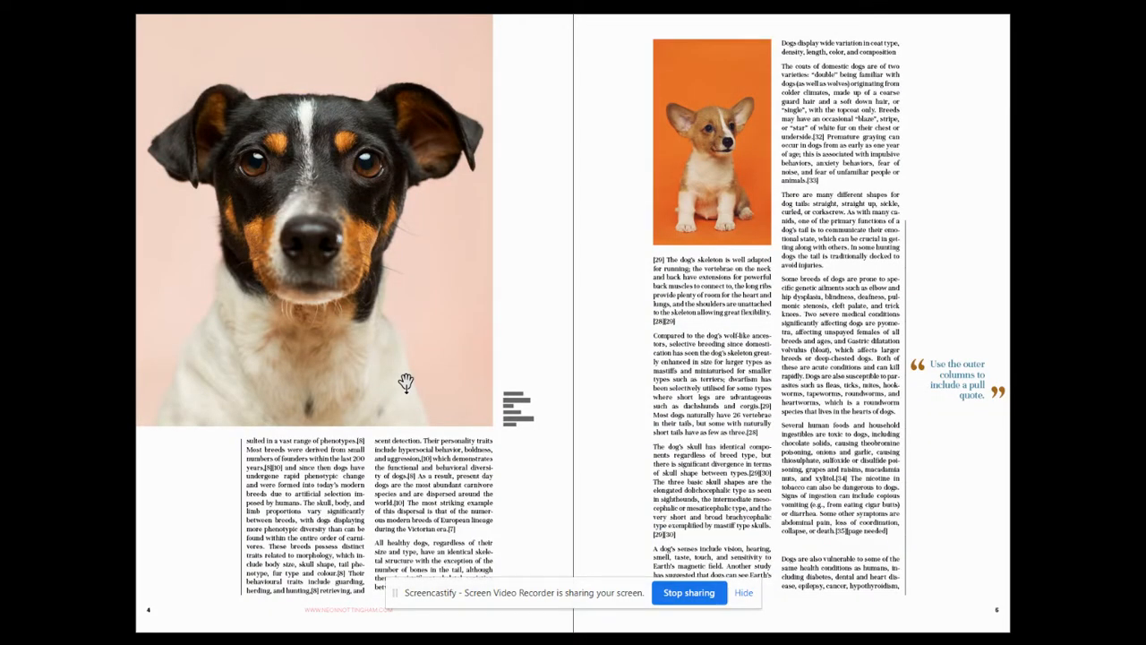
{"action": "key", "text": "Escape"}
Step: Delete the vertical lines beside the body text on pages 4 and 5
{"action": "scroll", "coordinate": [139, 434], "scroll_direction": "down", "scroll_amount": 4}
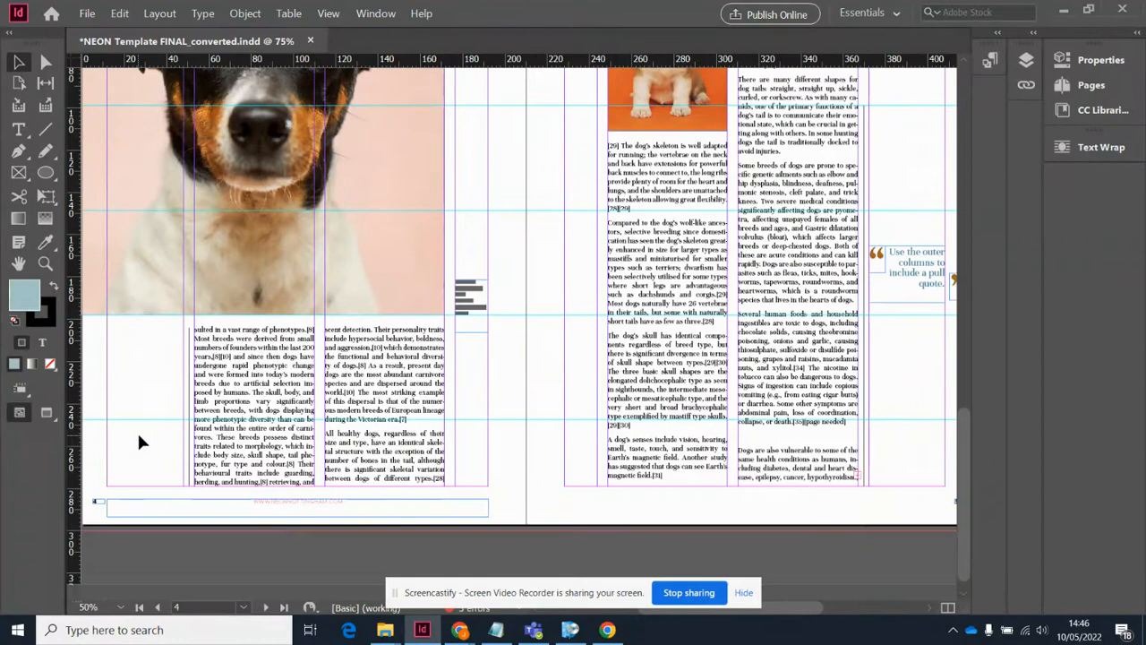
{"action": "left_click", "coordinate": [191, 407]}
{"action": "key", "text": "Delete"}
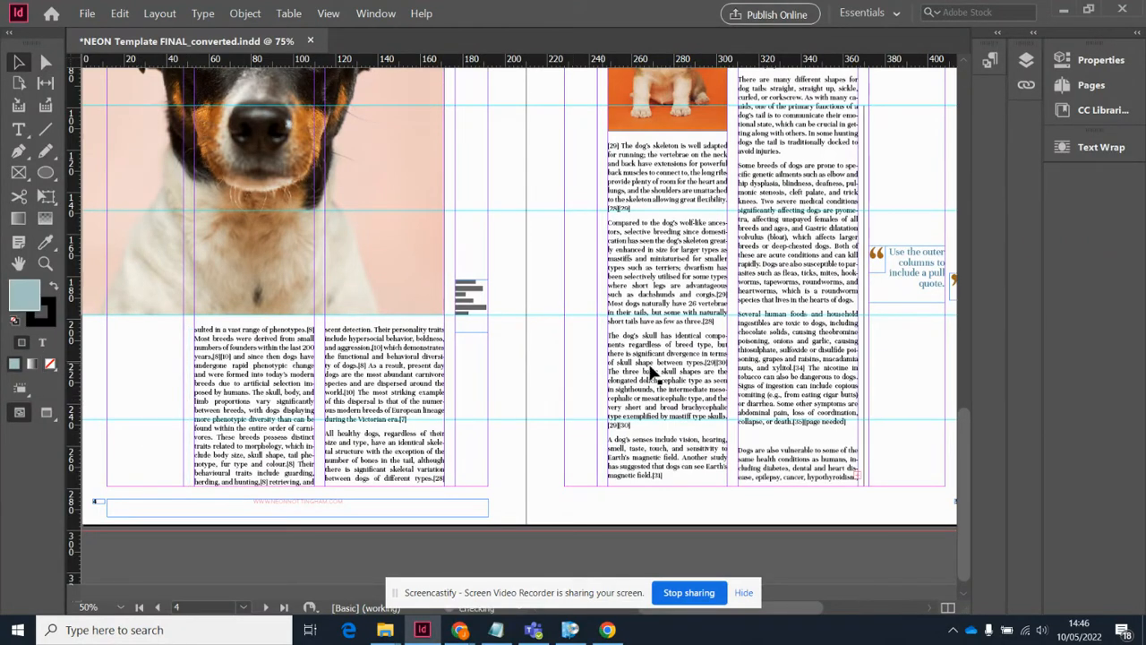
{"action": "left_click", "coordinate": [864, 375]}
{"action": "key", "text": "Delete"}
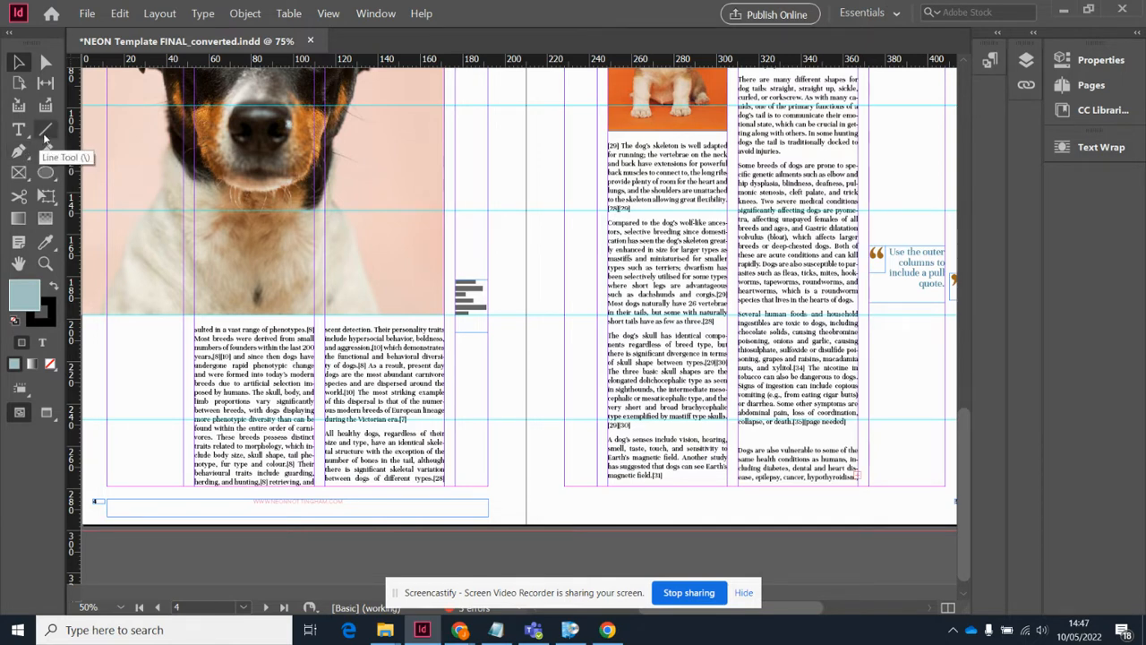
Step: Draw a vertical line about 75 mm long on the column guide beside the page 4 body text, using the Line tool
{"action": "left_click", "coordinate": [17, 150]}
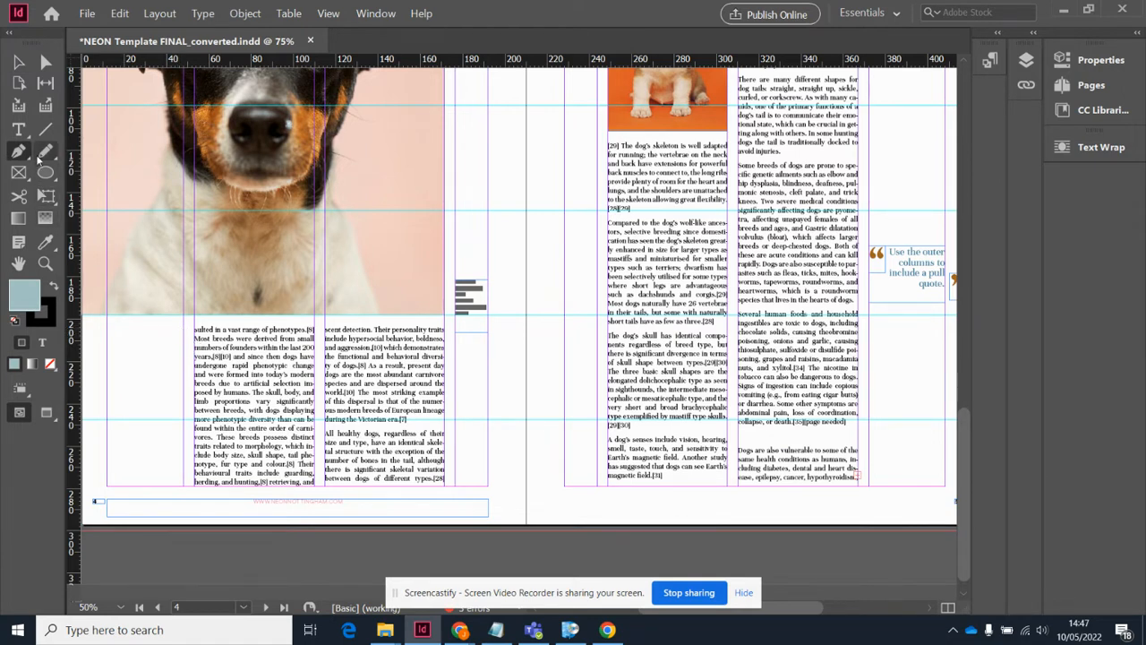
{"action": "left_click", "coordinate": [46, 131]}
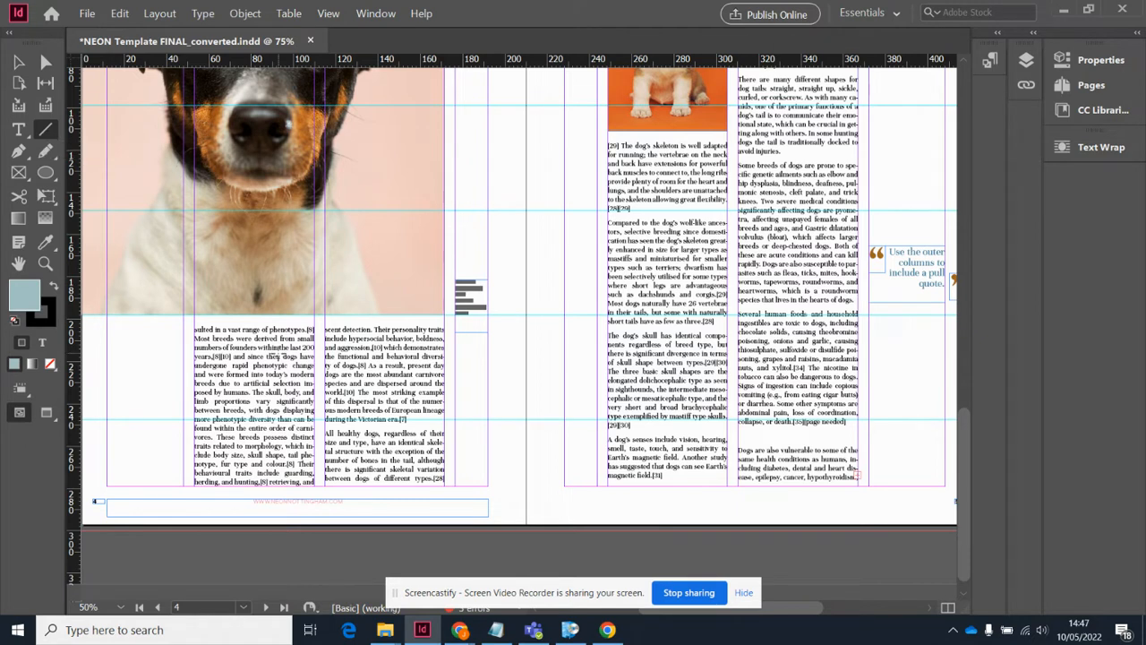
{"action": "left_click_drag", "start_coordinate": [184, 330], "coordinate": [184, 486]}
Step: Try thicker and thinner stroke weights on the new line and settle on 3 pt
{"action": "left_click", "coordinate": [1099, 61]}
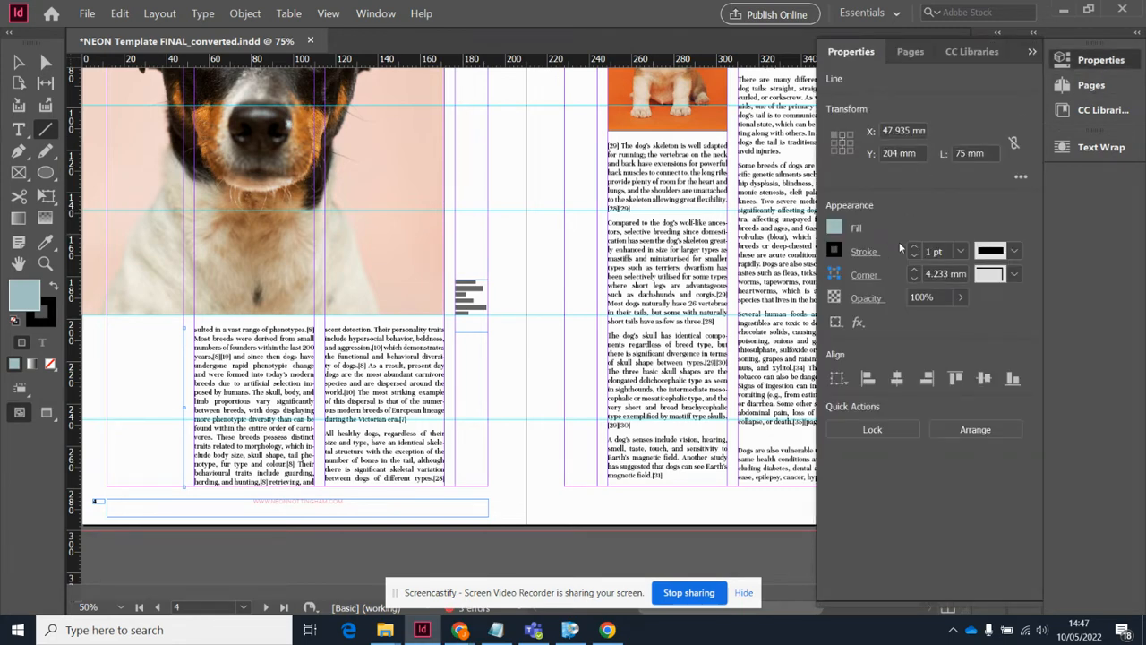
{"action": "left_click", "coordinate": [915, 250]}
{"action": "left_click", "coordinate": [915, 251]}
{"action": "left_click", "coordinate": [915, 251]}
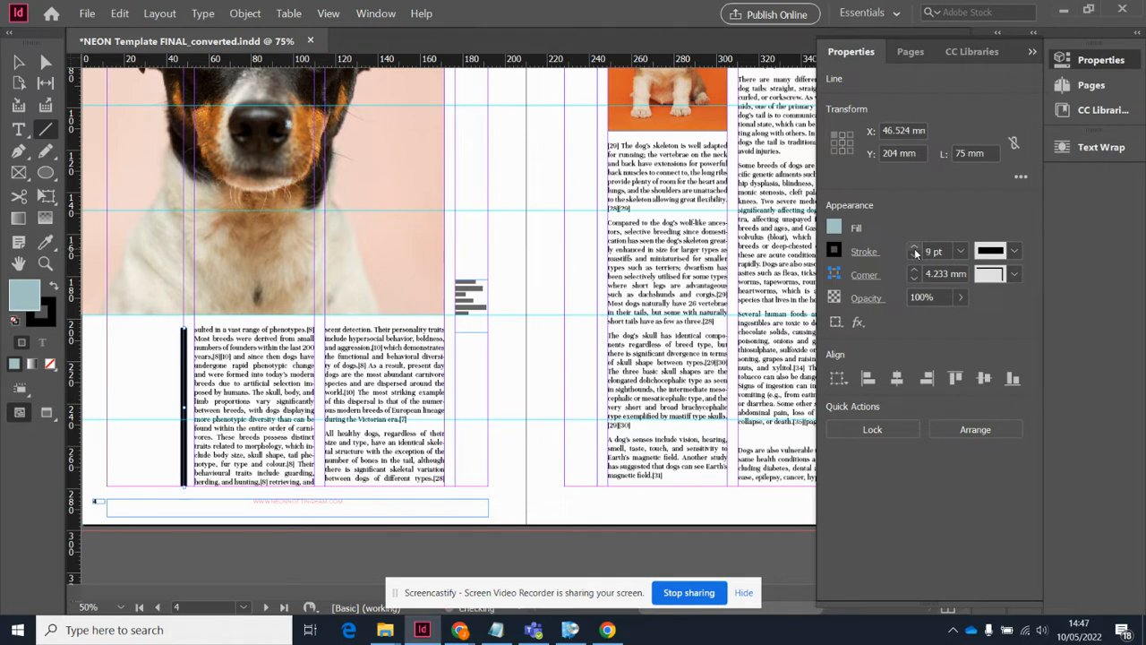
{"action": "left_click", "coordinate": [915, 250]}
{"action": "left_click", "coordinate": [915, 251]}
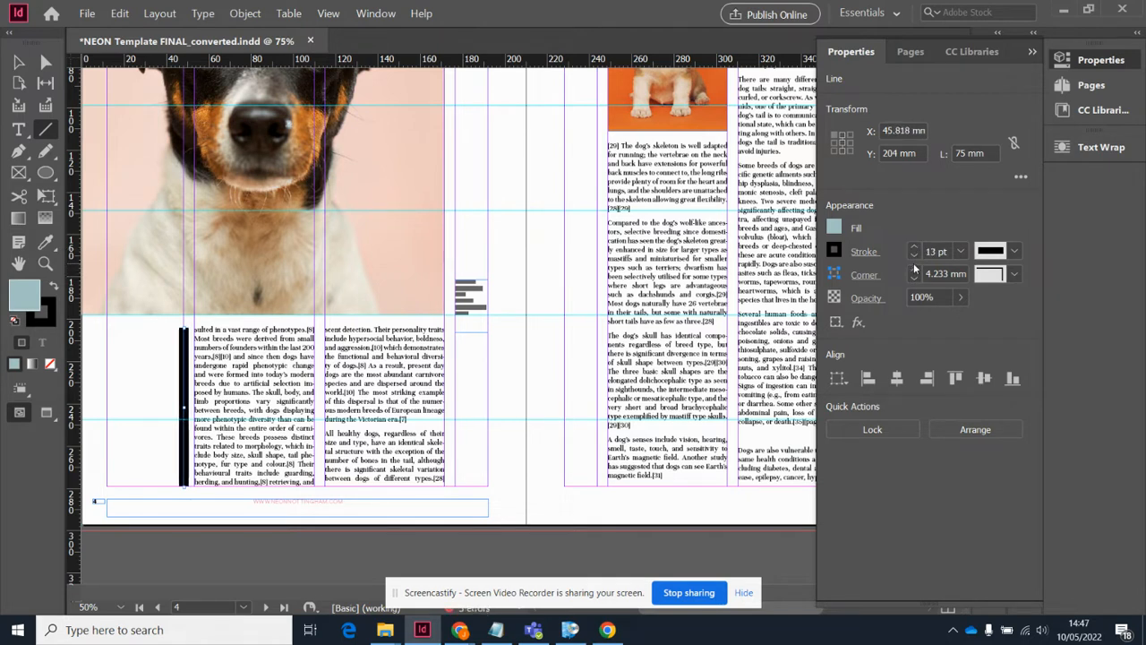
{"action": "left_click", "coordinate": [914, 258]}
{"action": "left_click", "coordinate": [913, 258]}
{"action": "left_click", "coordinate": [913, 258]}
{"action": "left_click", "coordinate": [914, 257]}
{"action": "left_click", "coordinate": [913, 258]}
{"action": "left_click", "coordinate": [913, 258]}
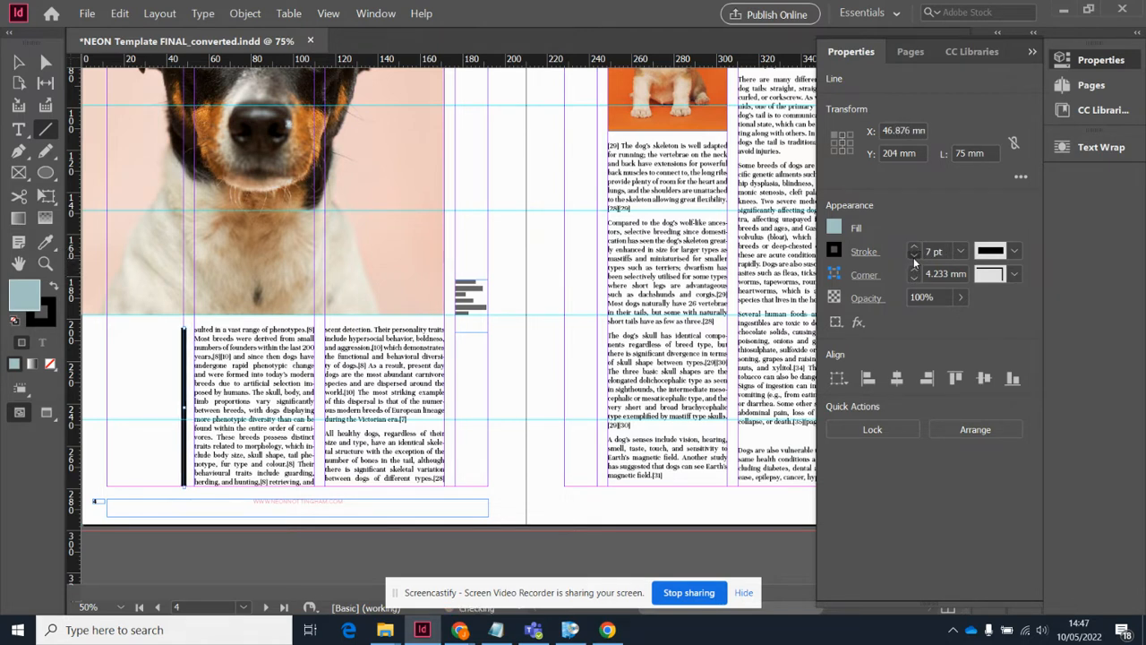
{"action": "left_click", "coordinate": [914, 257]}
{"action": "left_click", "coordinate": [913, 258]}
{"action": "left_click", "coordinate": [914, 258]}
{"action": "left_click", "coordinate": [914, 258]}
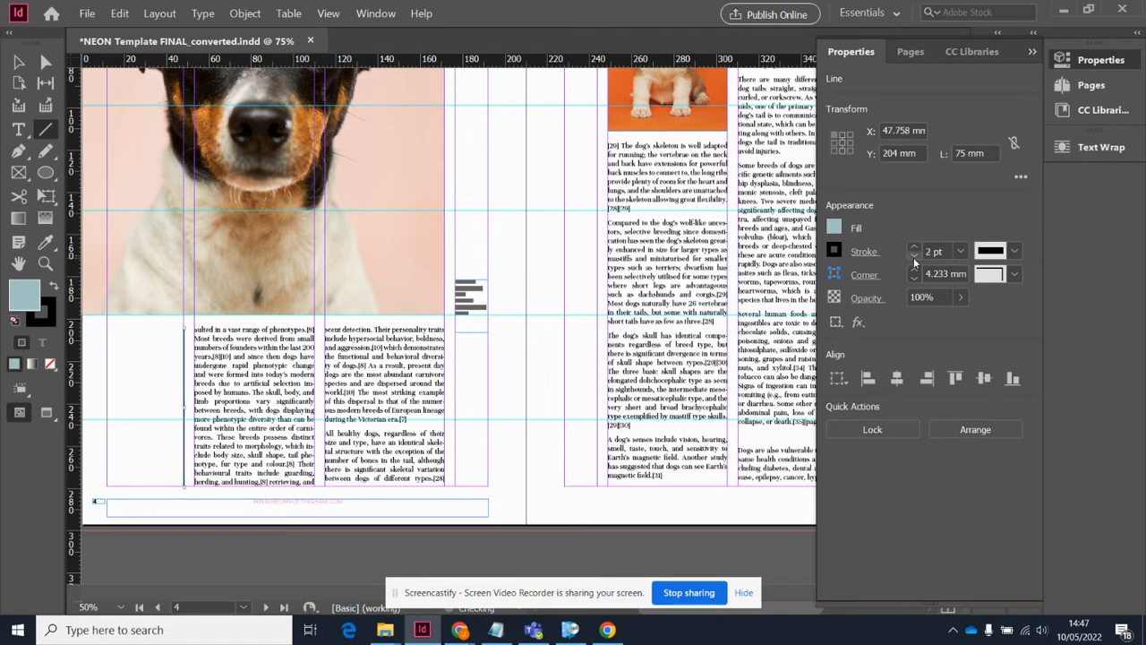
{"action": "left_click", "coordinate": [913, 248]}
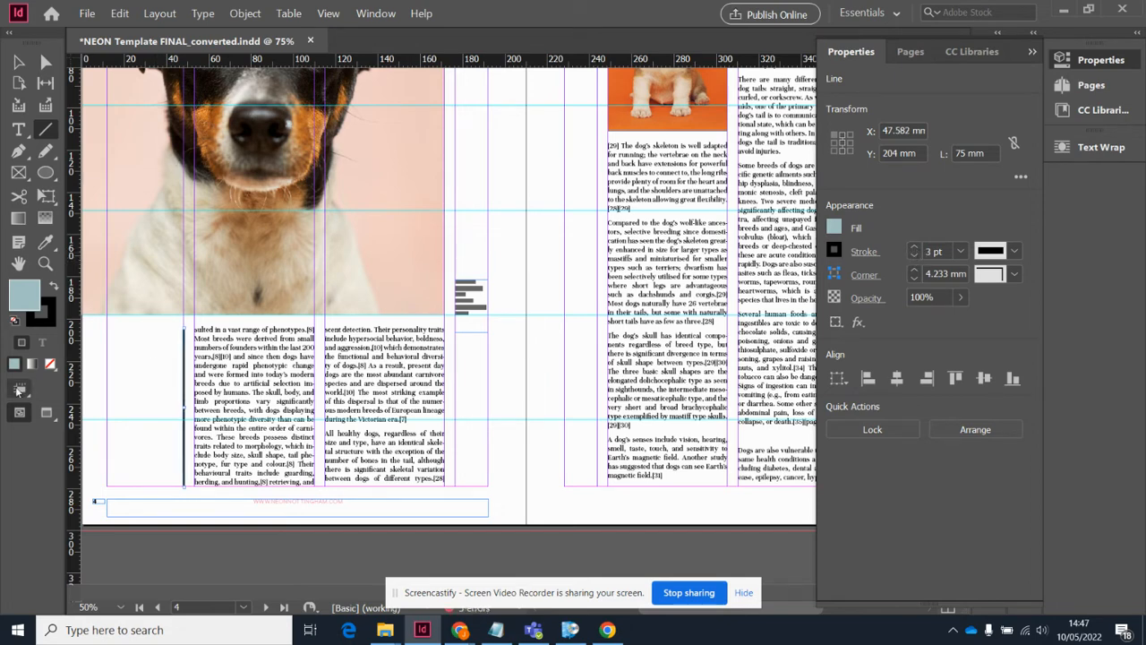
Step: Apply the light blue swatch to the line's stroke and switch to the Selection tool
{"action": "left_click", "coordinate": [835, 252]}
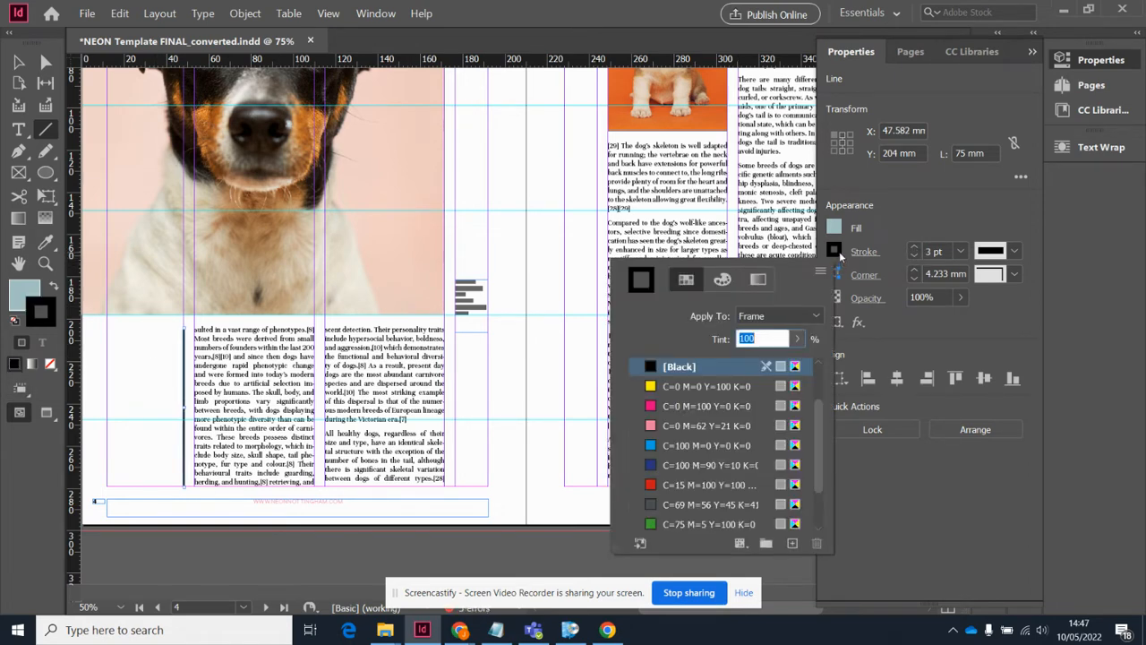
{"action": "scroll", "coordinate": [684, 480], "scroll_direction": "down", "scroll_amount": 3}
{"action": "left_click", "coordinate": [684, 485]}
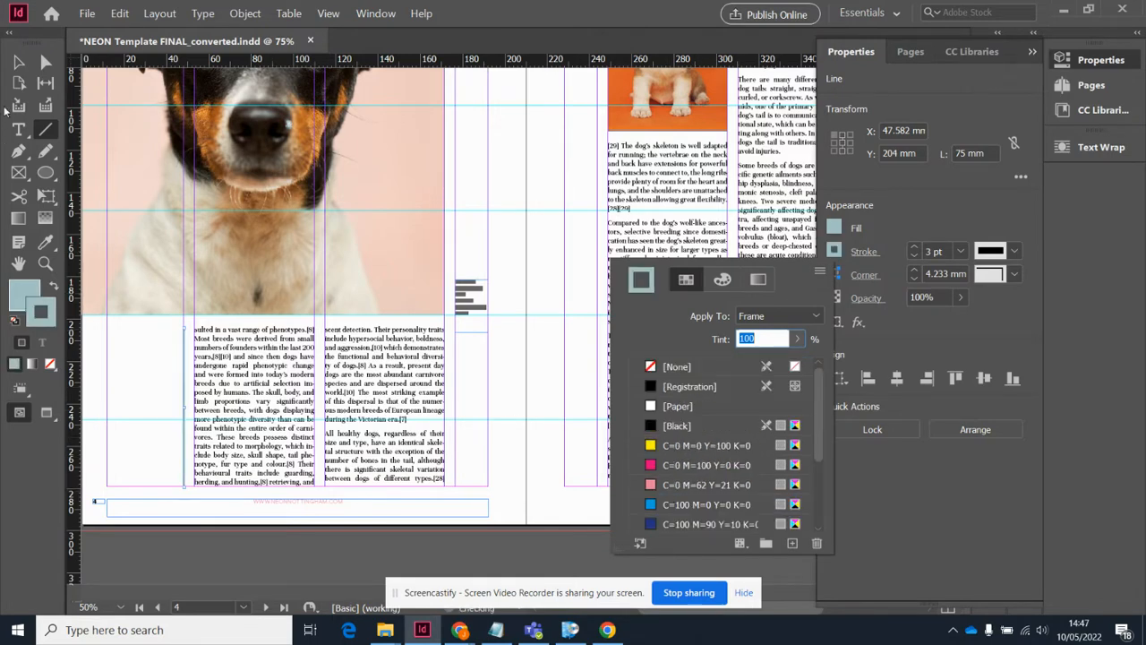
{"action": "left_click", "coordinate": [23, 66]}
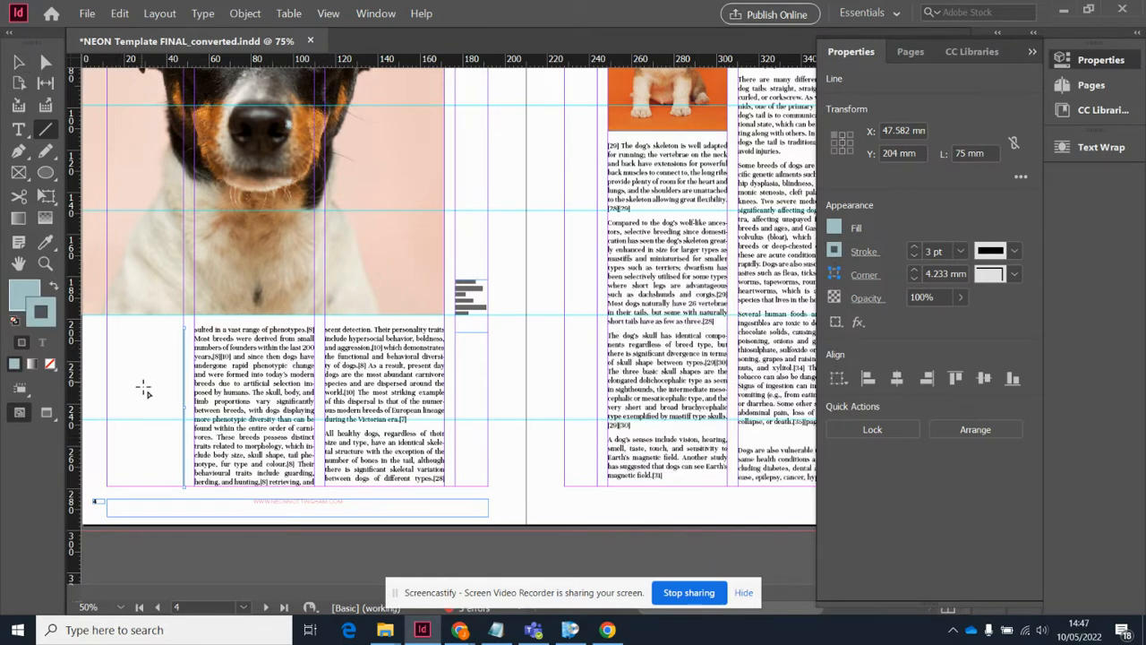
{"action": "left_click", "coordinate": [18, 63]}
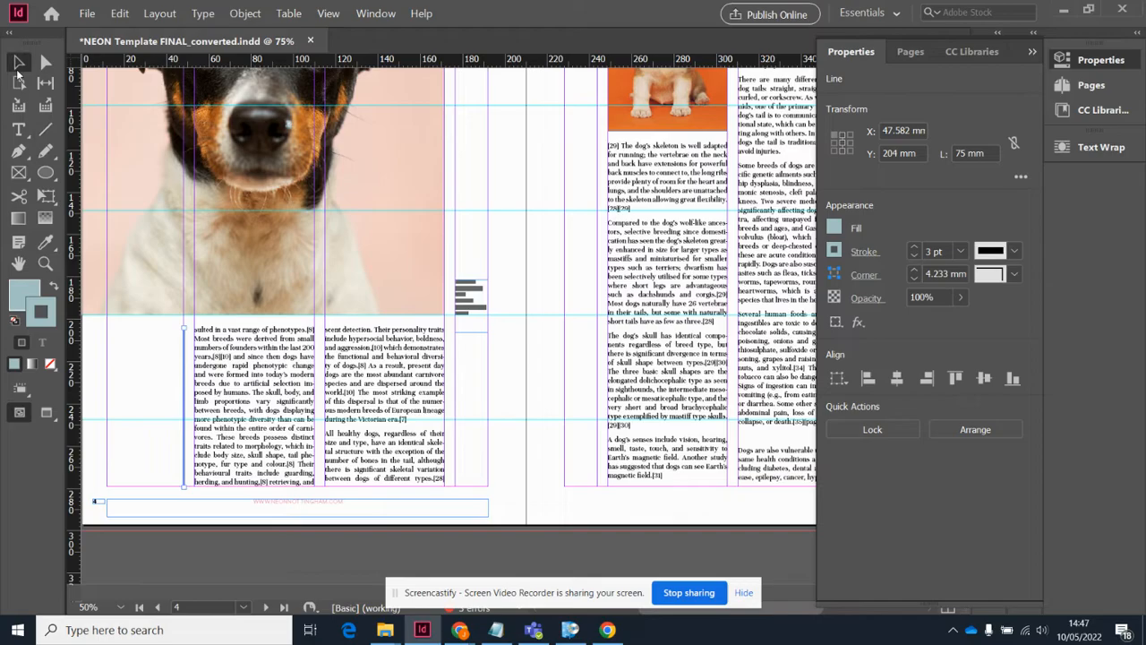
Step: Deselect the line and preview the spread full screen to check its look beside the page 4 text
{"action": "left_click", "coordinate": [144, 394]}
{"action": "key", "text": "shift+w"}
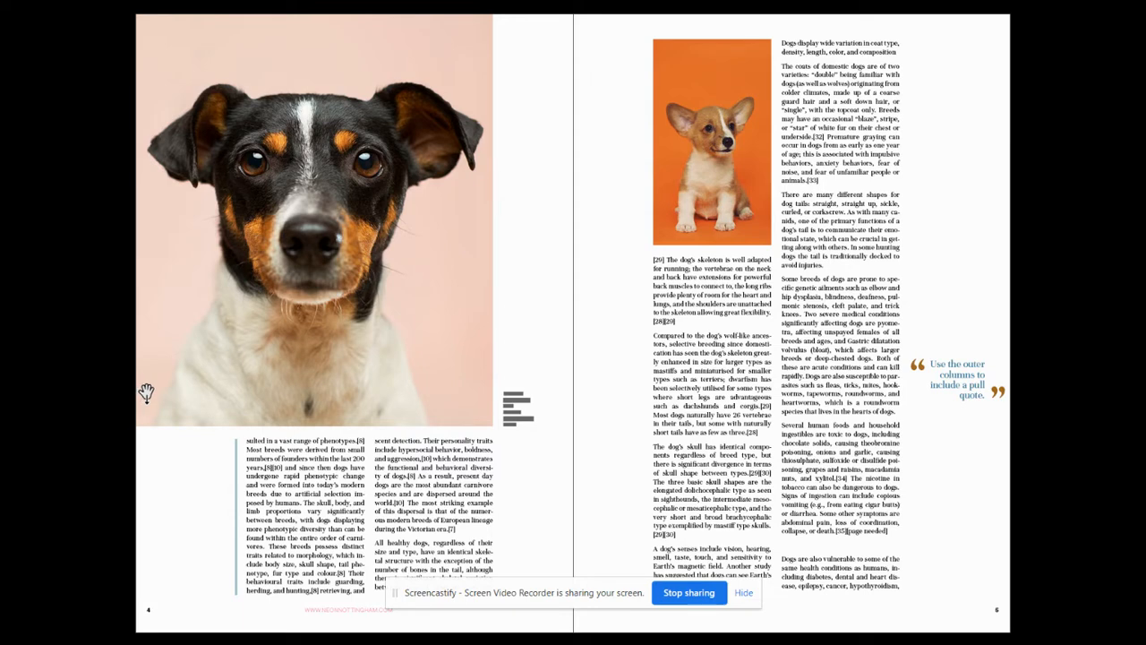
{"action": "key", "text": "shift+w"}
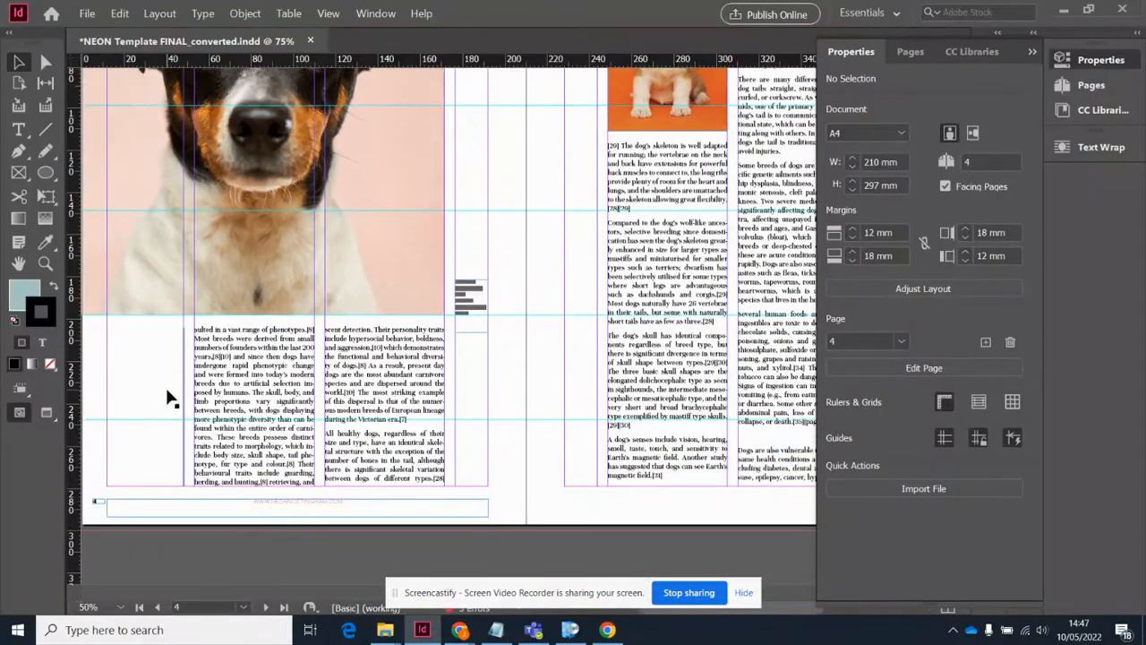
Step: Move the line into the gutter closer to the page 4 text, set its stroke weight to 2 pt, and preview the spread
{"action": "left_click_drag", "start_coordinate": [184, 373], "coordinate": [190, 374]}
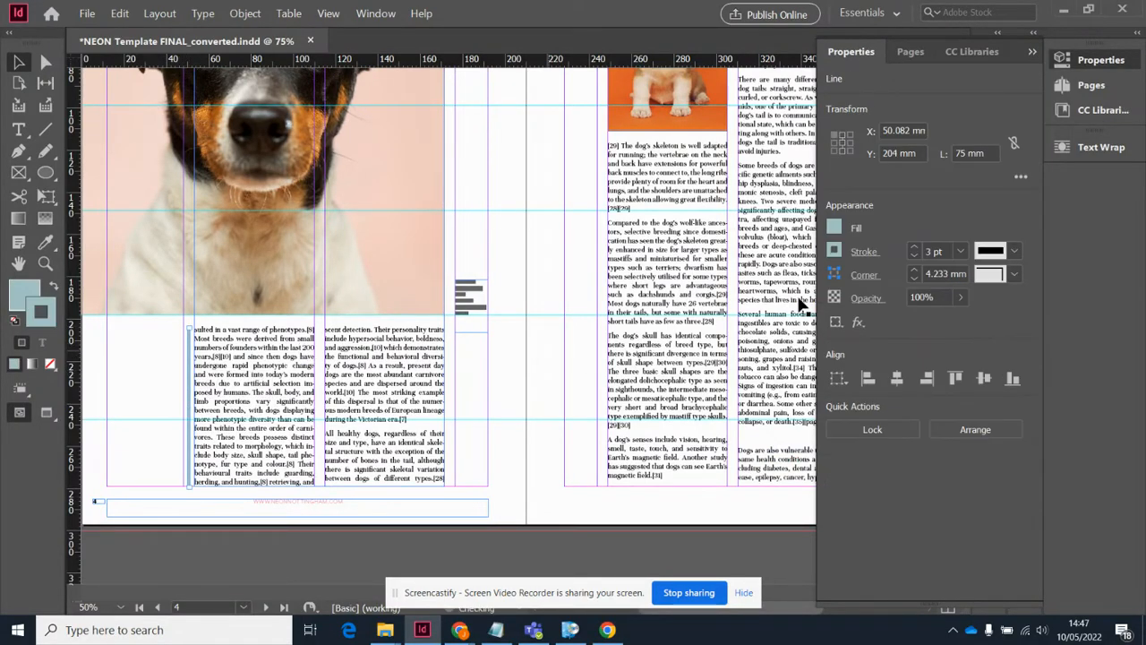
{"action": "left_click", "coordinate": [915, 256]}
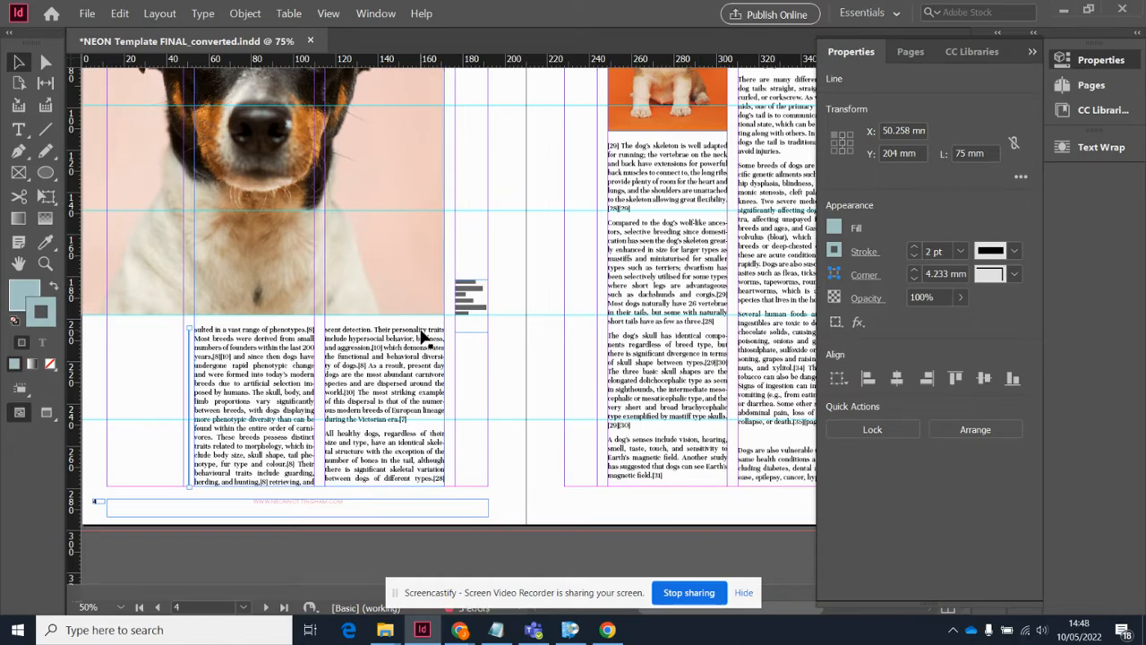
{"action": "key", "text": "shift+w"}
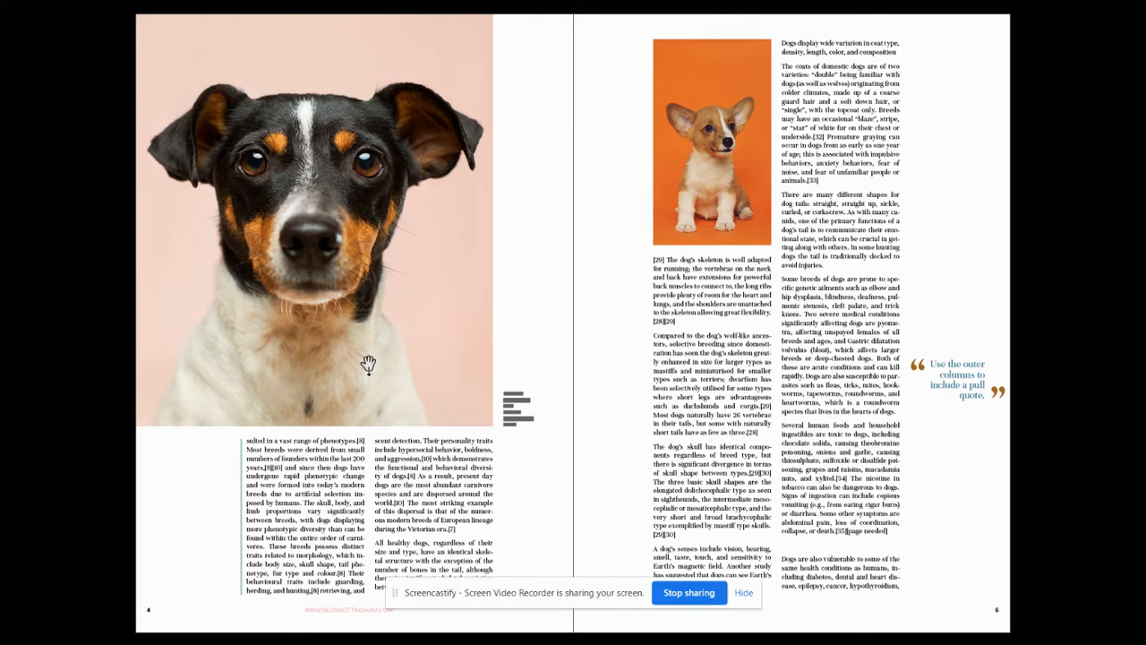
{"action": "key", "text": "Escape"}
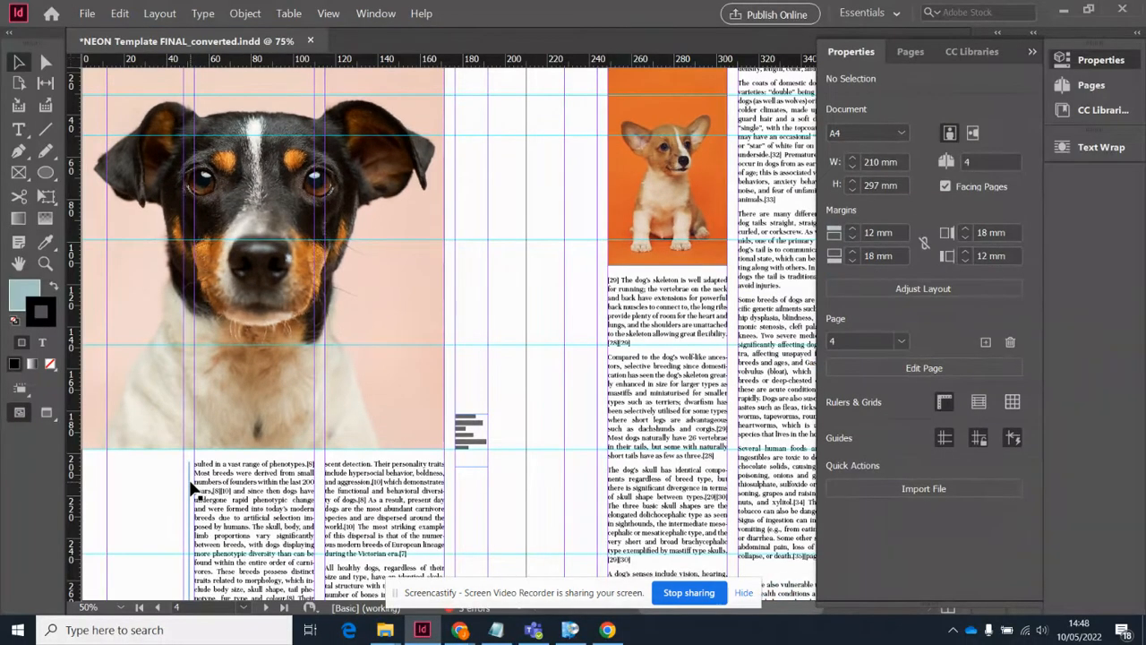
Step: Move the line away from the page 4 text, back towards the outer column guide, and check it full screen
{"action": "left_click_drag", "start_coordinate": [192, 484], "coordinate": [184, 488]}
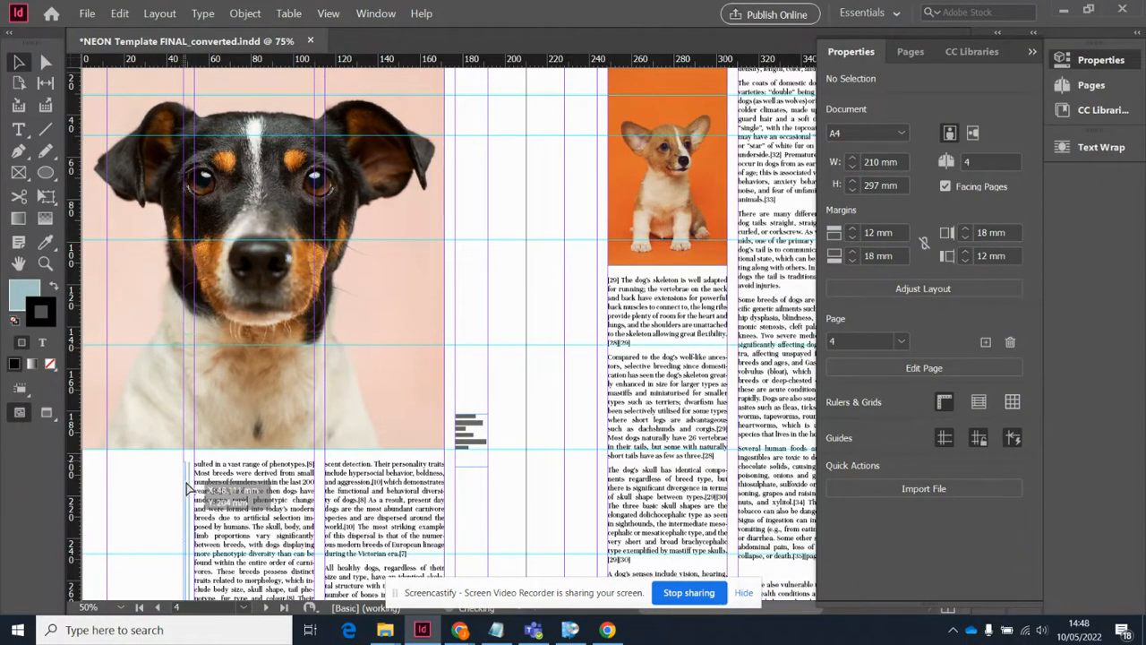
{"action": "key", "text": "shift+w"}
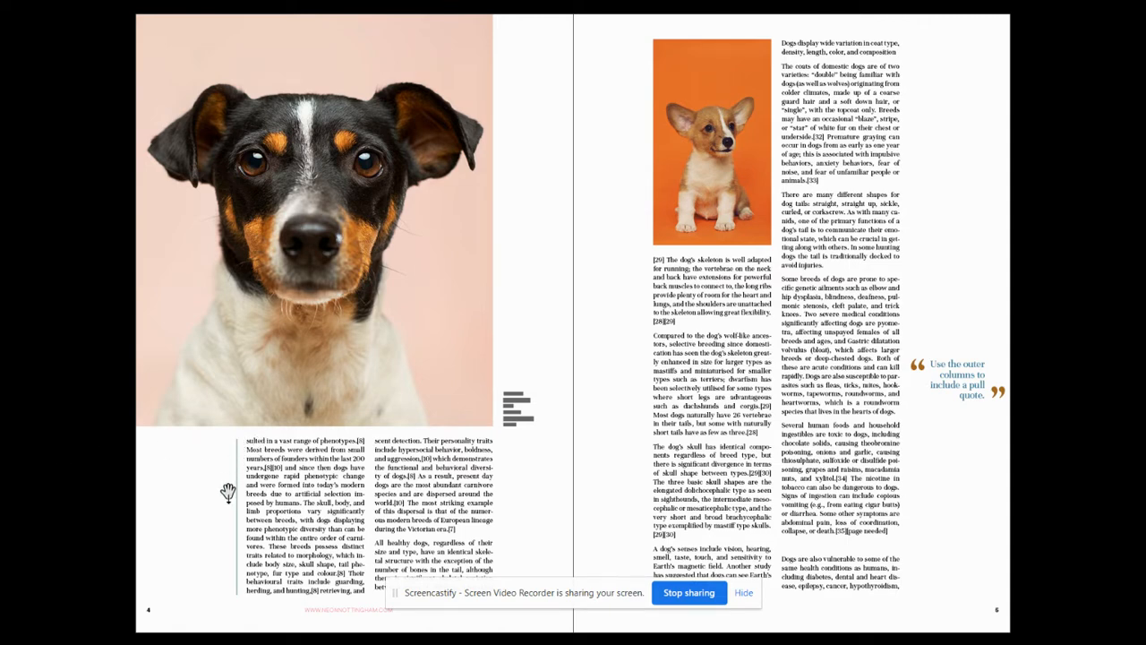
{"action": "key", "text": "Escape"}
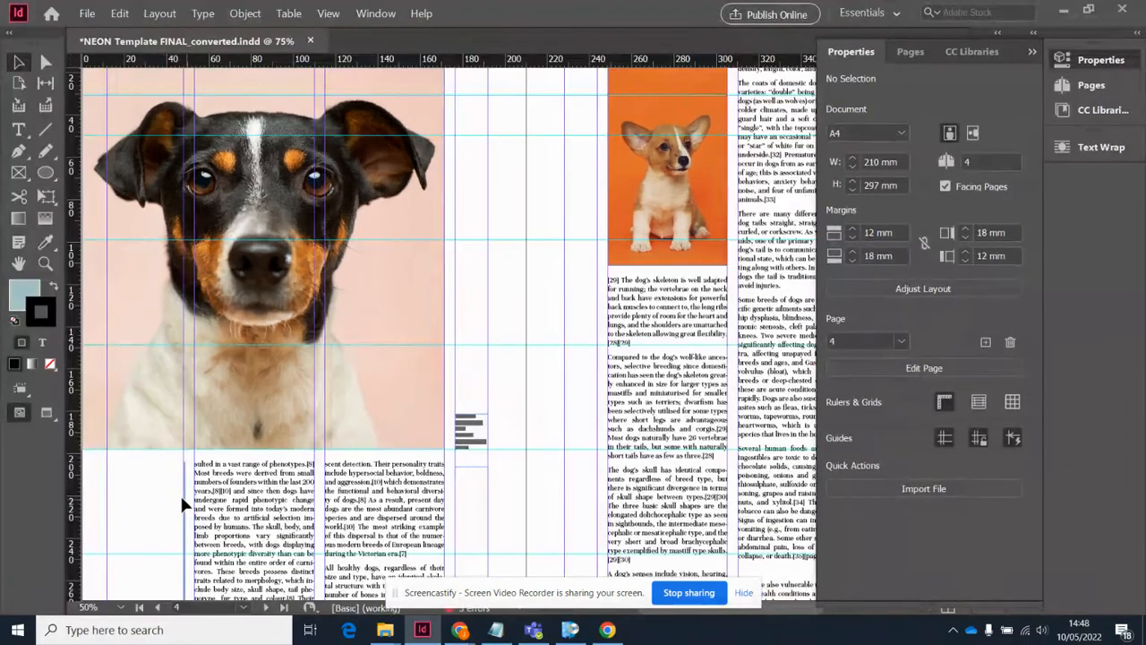
Step: Reposition the line against the outer column guide at X 47.406 mm and preview the finished spread
{"action": "mouse_move", "coordinate": [184, 495]}
{"action": "left_mouse_down"}
{"action": "mouse_move", "coordinate": [170, 492]}
{"action": "mouse_move", "coordinate": [188, 502]}
{"action": "left_mouse_up"}
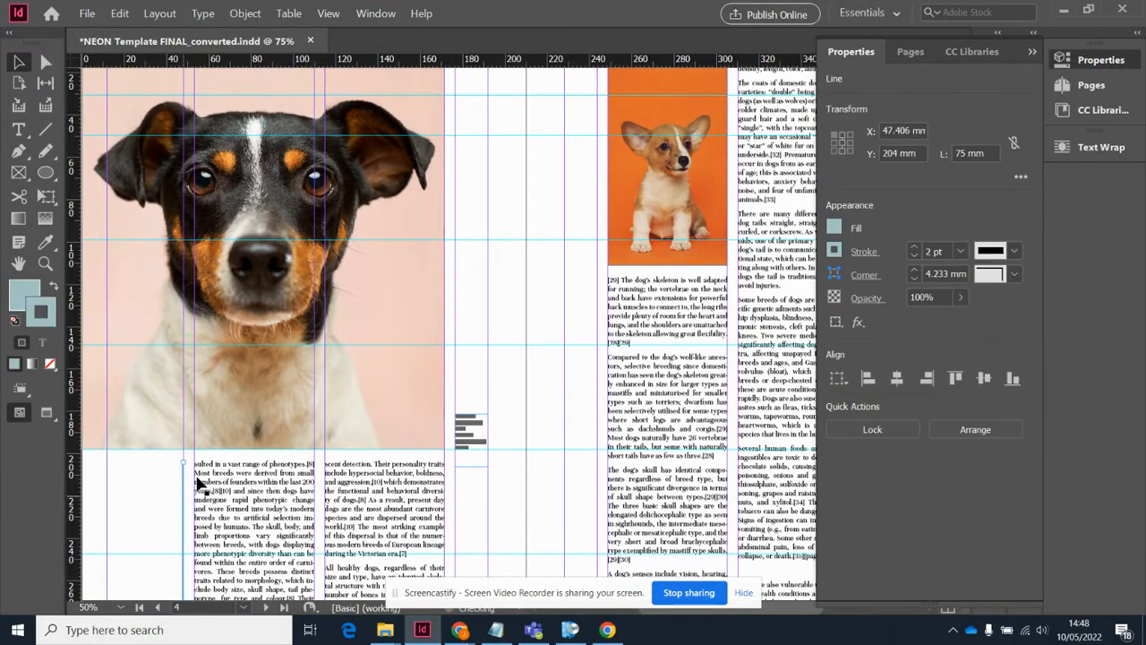
{"action": "scroll", "coordinate": [199, 484], "scroll_direction": "down", "scroll_amount": 3}
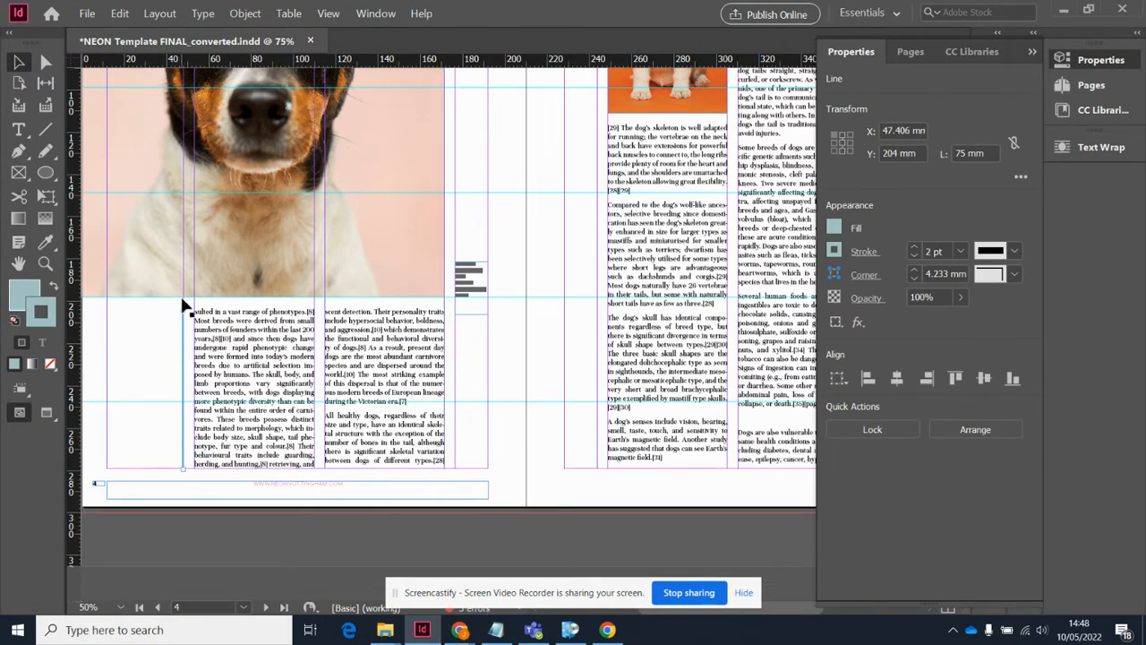
{"action": "scroll", "coordinate": [175, 304], "scroll_direction": "up", "scroll_amount": 2}
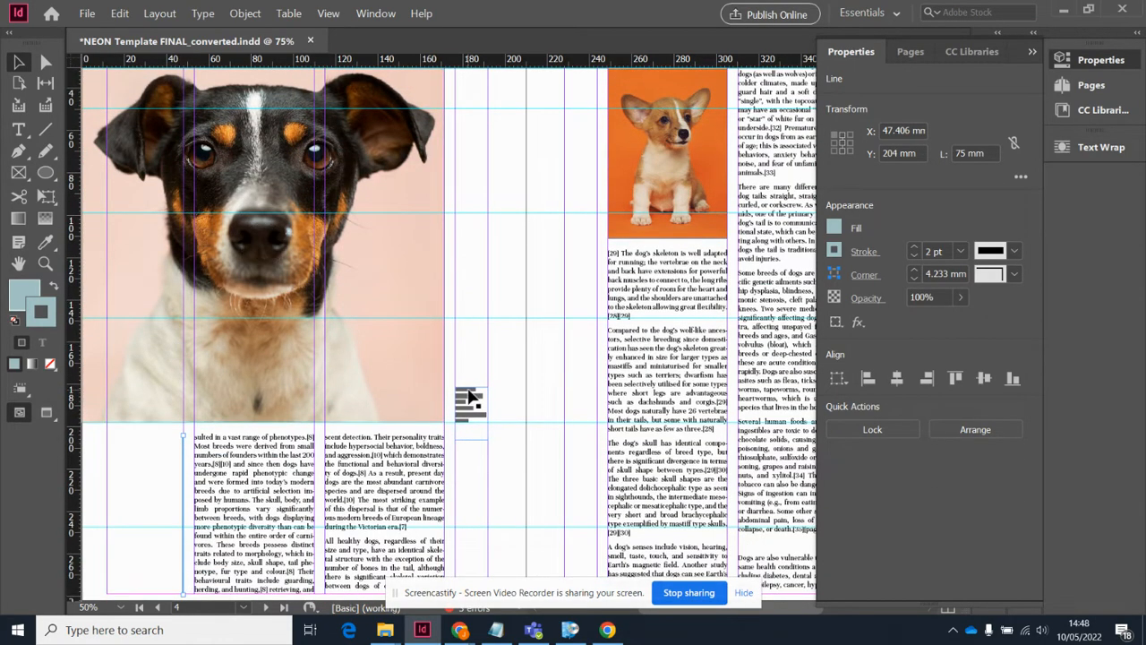
{"action": "key", "text": "shift+w"}
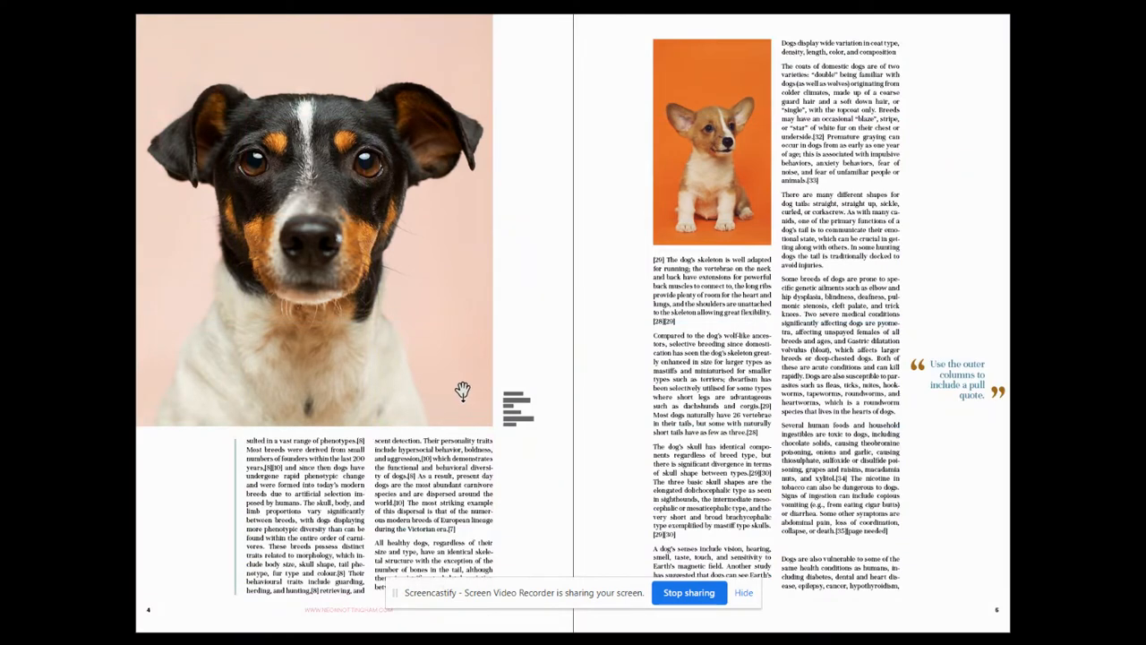
{"action": "key", "text": "Escape"}
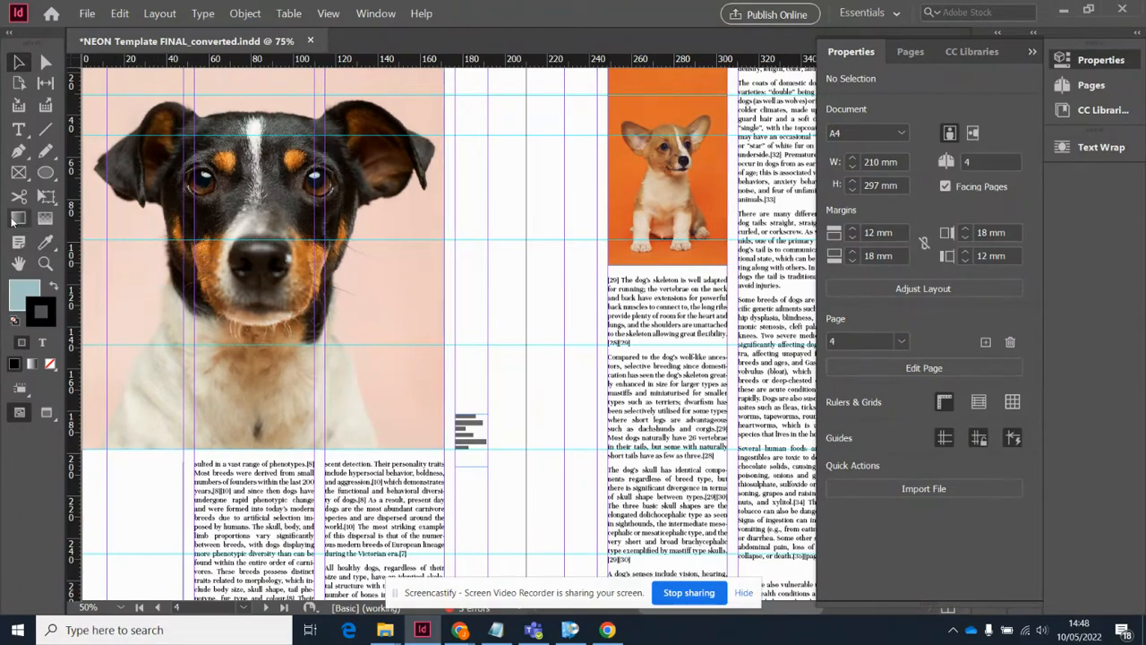
Step: Draw a circle about 51 mm in diameter with the Ellipse tool in the empty inner columns of page 5
{"action": "left_click", "coordinate": [44, 180]}
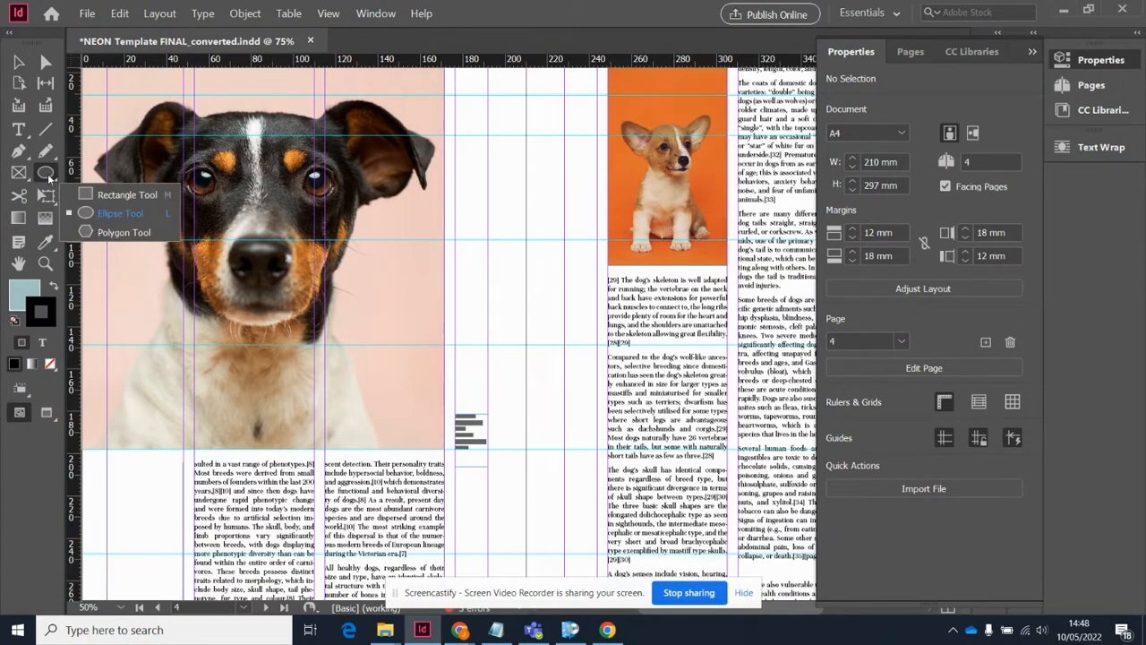
{"action": "left_click", "coordinate": [85, 215]}
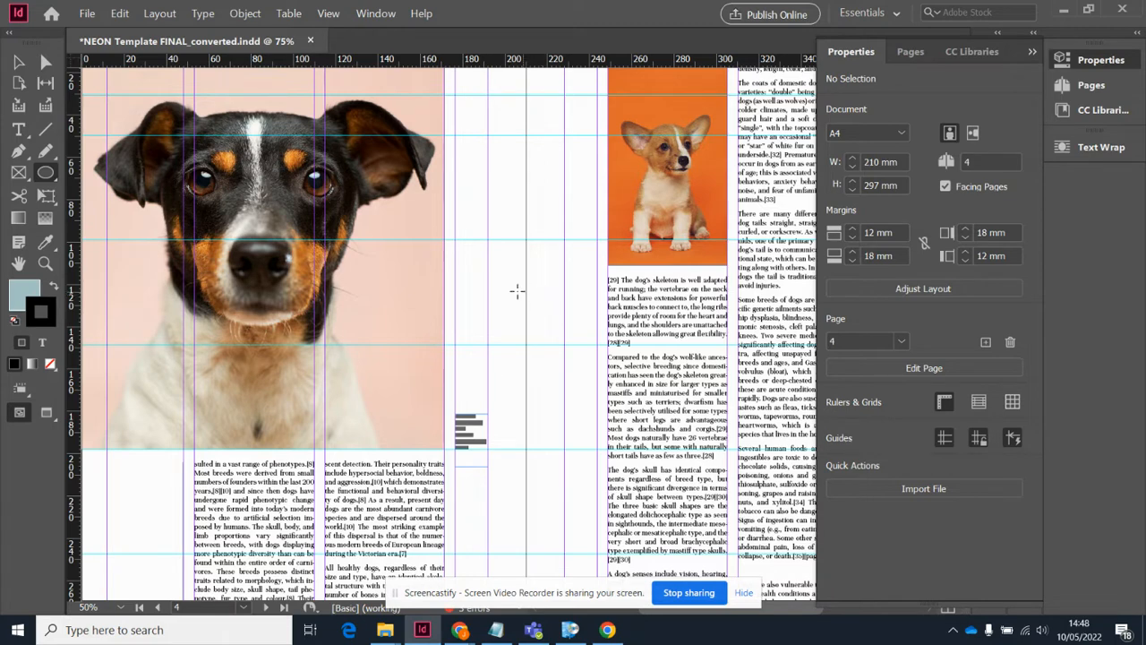
{"action": "mouse_move", "coordinate": [502, 287]}
{"action": "left_mouse_down"}
{"action": "mouse_move", "coordinate": [547, 366]}
{"action": "mouse_move", "coordinate": [618, 429]}
{"action": "mouse_move", "coordinate": [627, 467]}
{"action": "mouse_move", "coordinate": [617, 448]}
{"action": "left_mouse_up"}
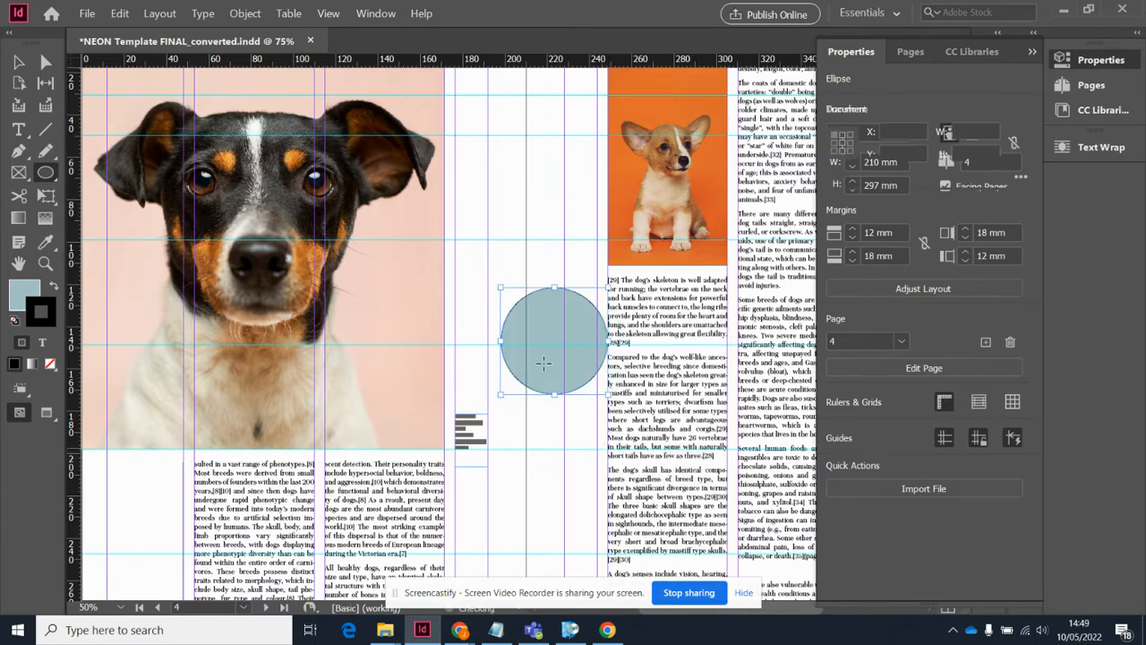
Step: Move the circle over the text column beneath the puppy photo and enlarge it to the column width, about 57 mm
{"action": "left_click", "coordinate": [20, 63]}
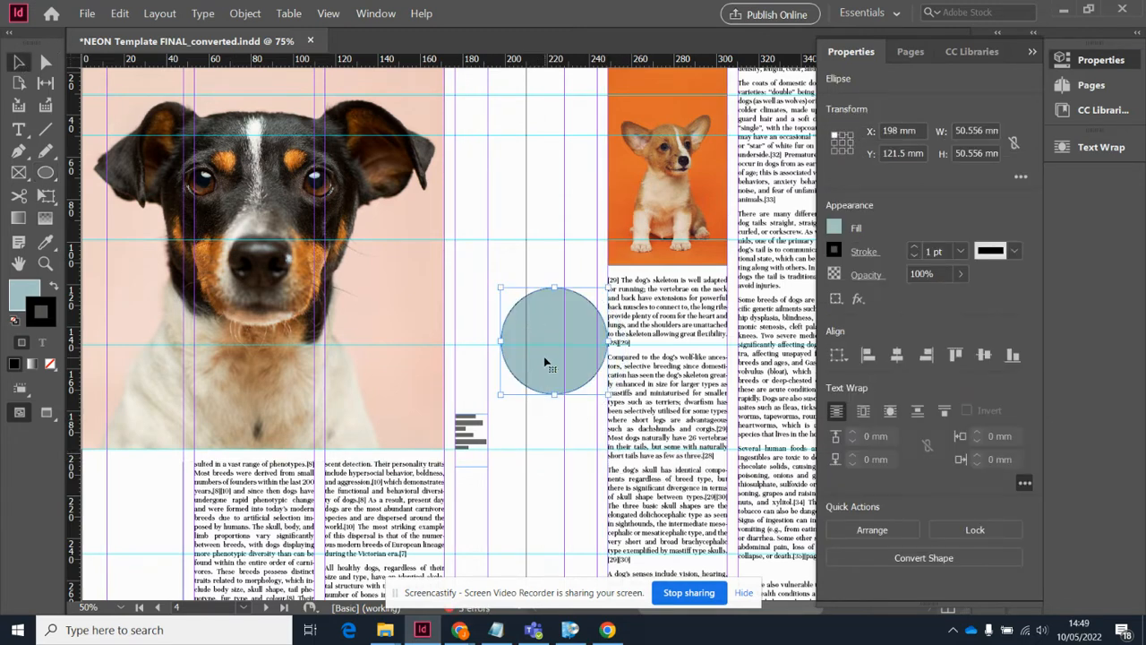
{"action": "left_click_drag", "start_coordinate": [547, 361], "coordinate": [661, 369]}
{"action": "left_click_drag", "start_coordinate": [716, 402], "coordinate": [728, 412]}
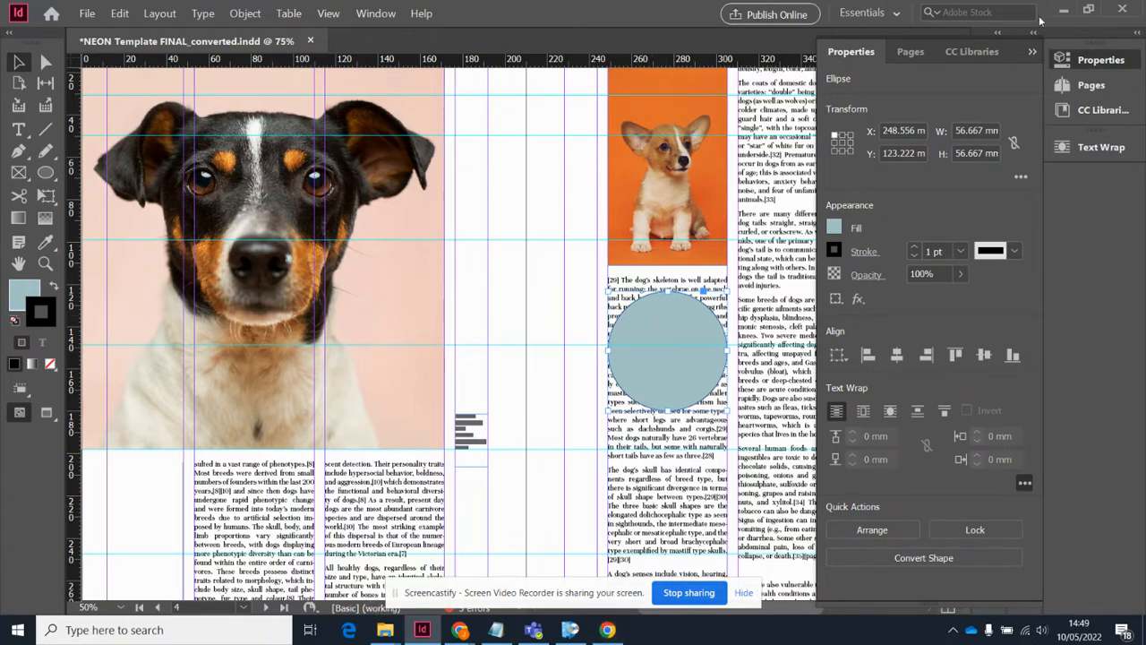
Step: Move the circle so it overlaps the outer edge of page 5's second text column and meets the outer margin guide
{"action": "left_click", "coordinate": [1033, 54]}
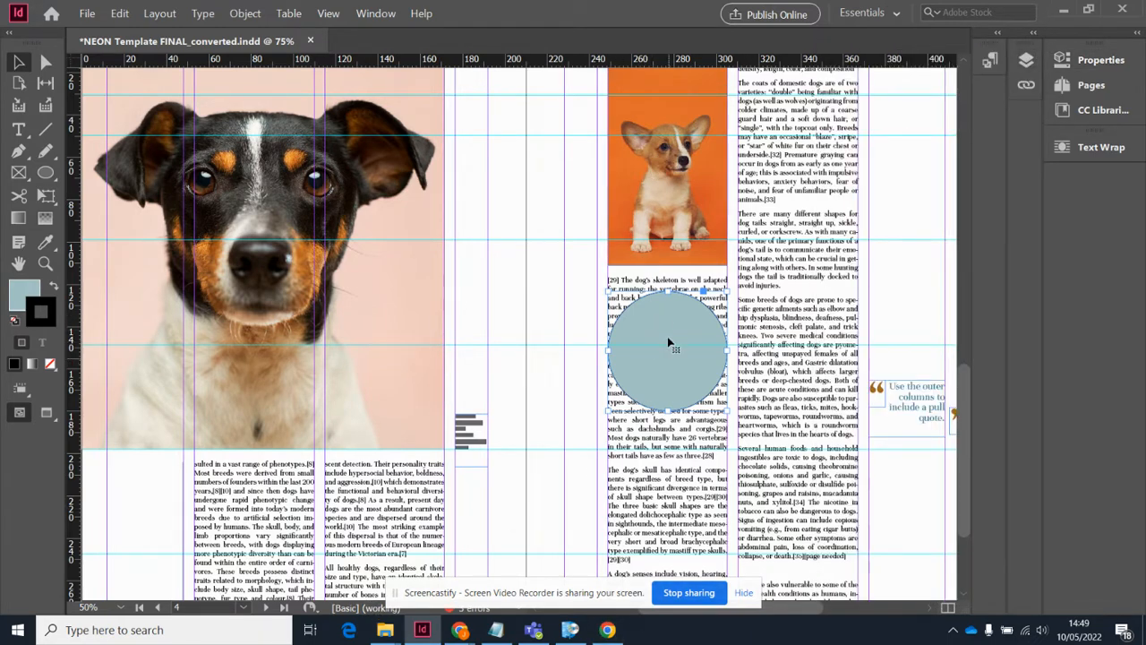
{"action": "left_click_drag", "start_coordinate": [668, 343], "coordinate": [897, 270]}
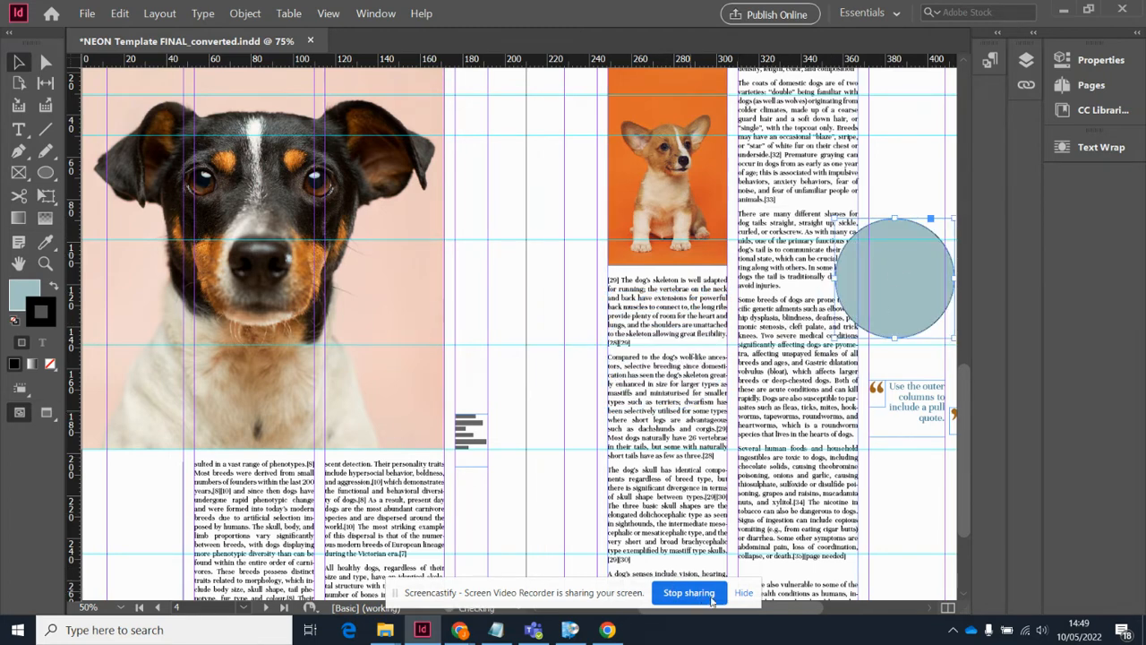
{"action": "left_click_drag", "start_coordinate": [535, 389], "coordinate": [384, 507]}
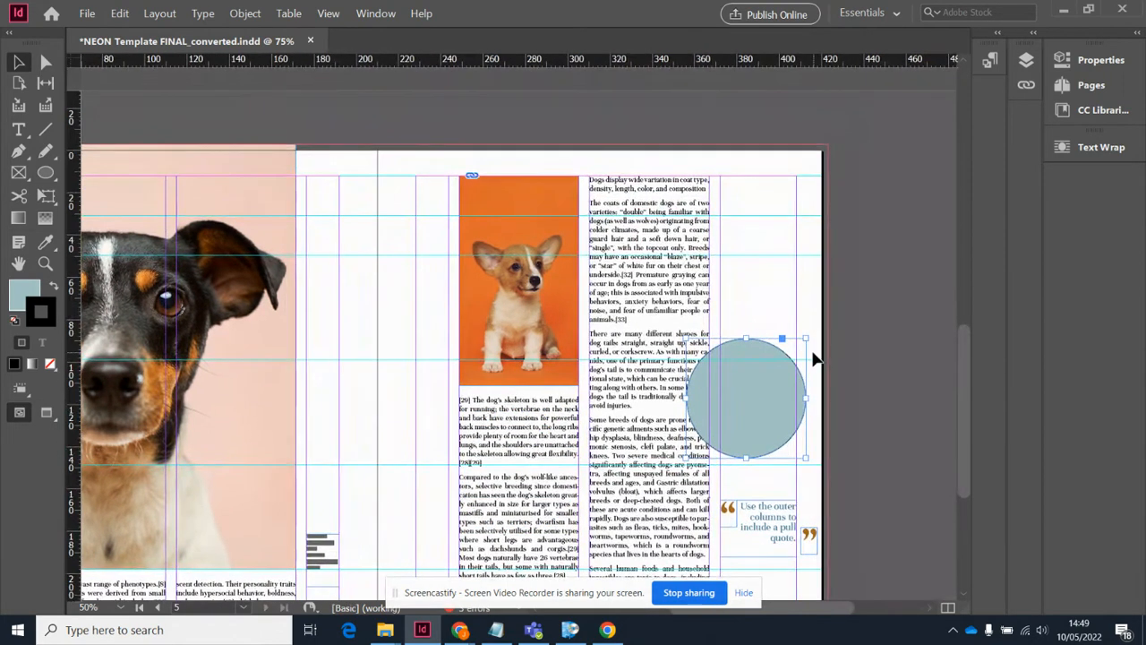
{"action": "left_click_drag", "start_coordinate": [743, 396], "coordinate": [732, 312]}
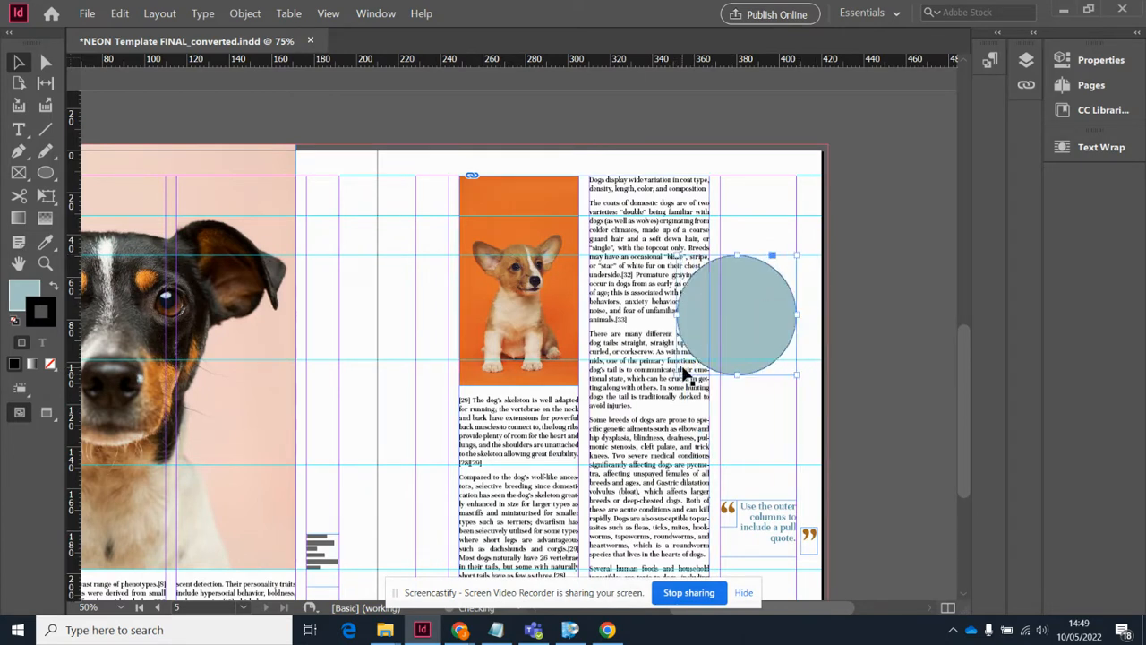
Step: Set the circle's stroke weight to 0 pt, deselect it, and preview the spread full screen
{"action": "left_click", "coordinate": [1092, 60]}
{"action": "left_click", "coordinate": [914, 256]}
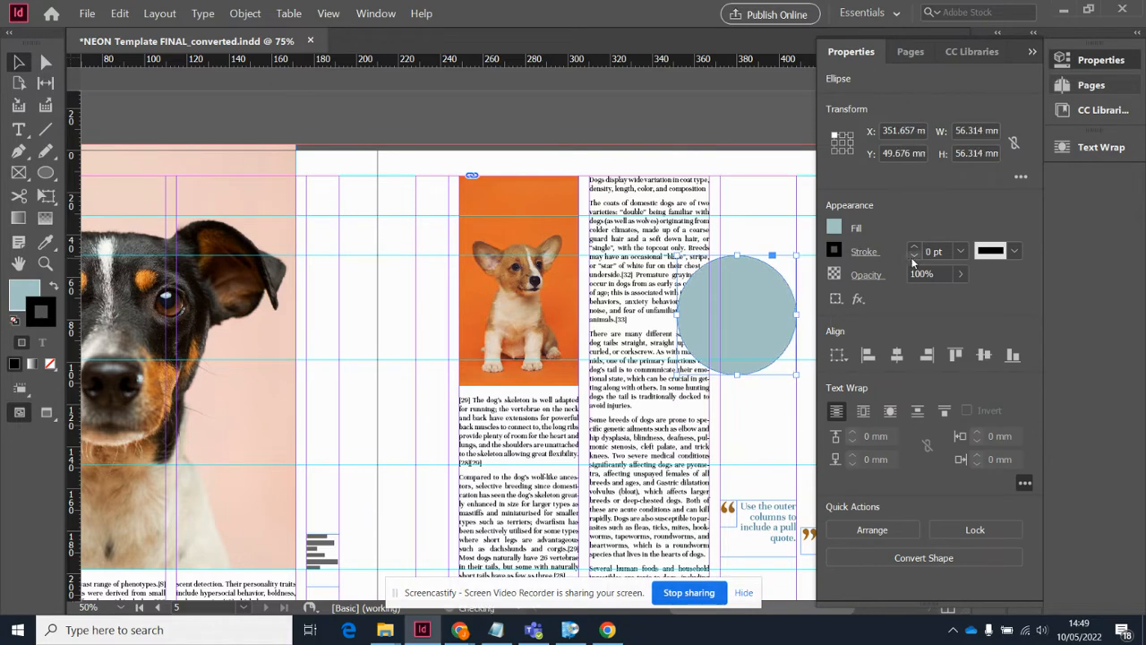
{"action": "left_click", "coordinate": [749, 220]}
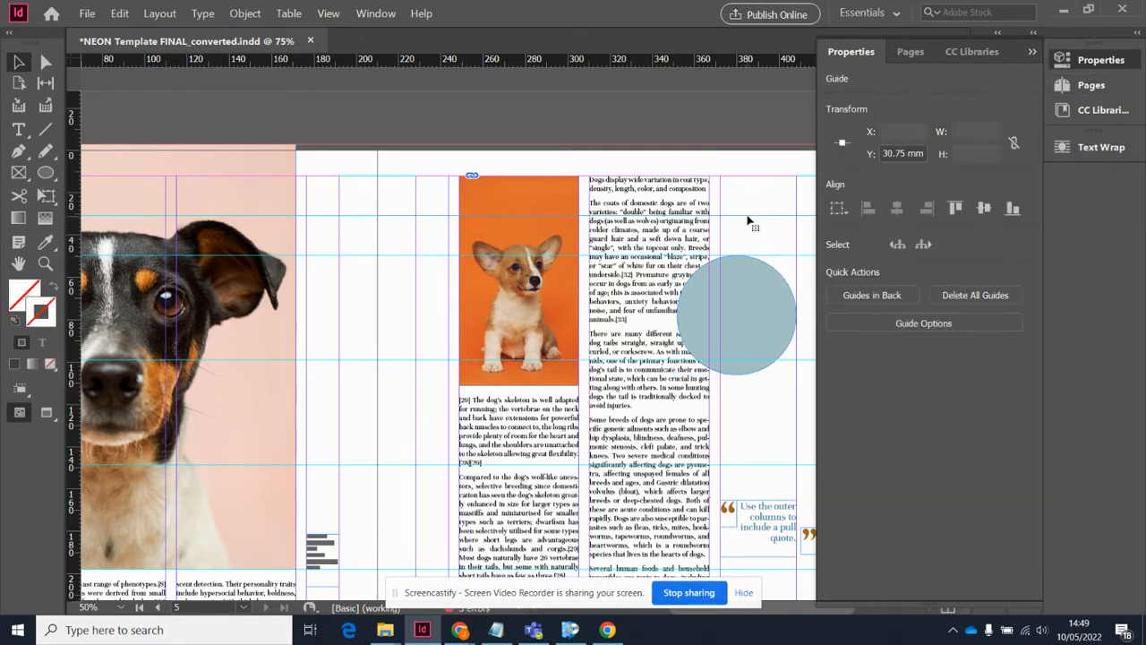
{"action": "key", "text": "shift+w"}
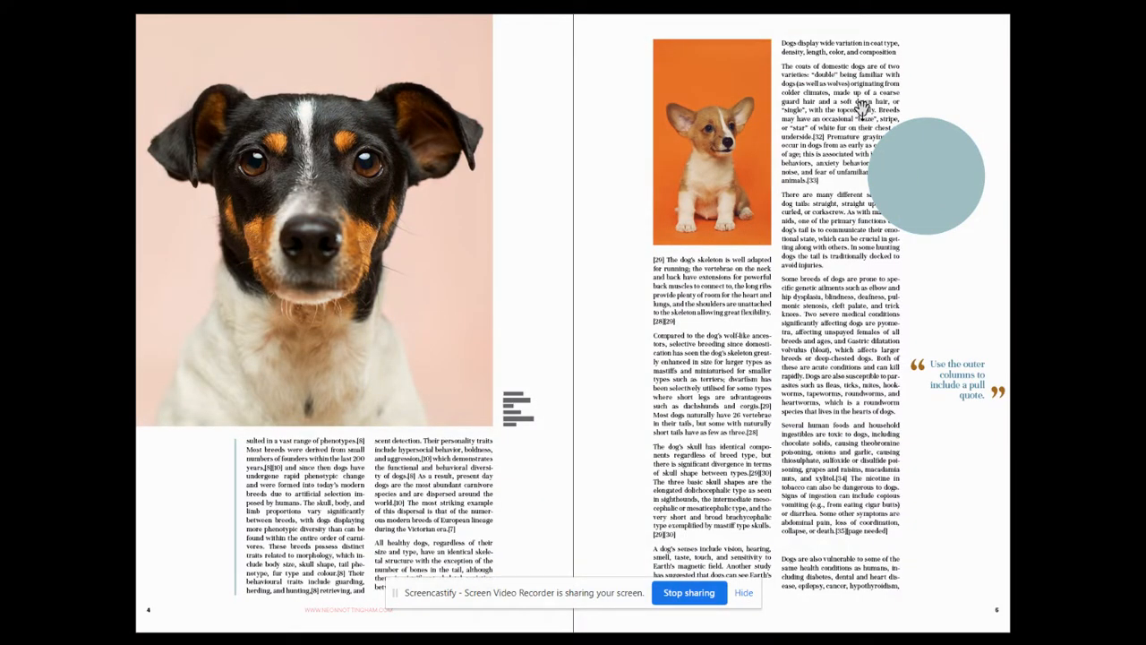
{"action": "key", "text": "Escape"}
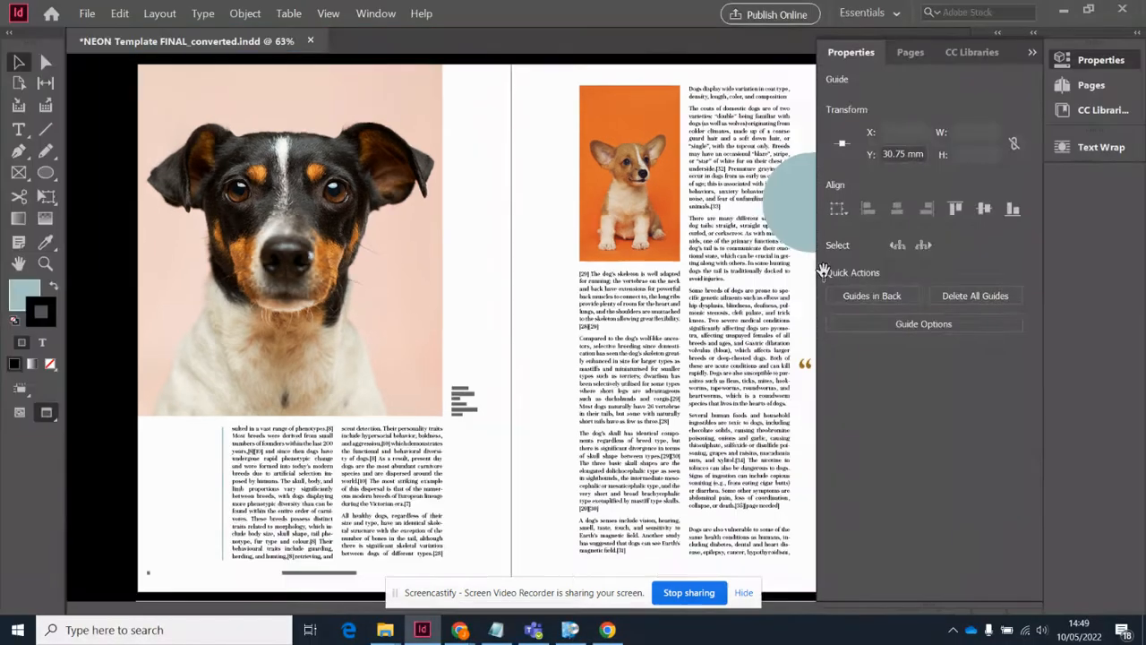
Step: Apply a text wrap around the object shape to the circle so the column text follows its curve
{"action": "left_click", "coordinate": [1032, 51]}
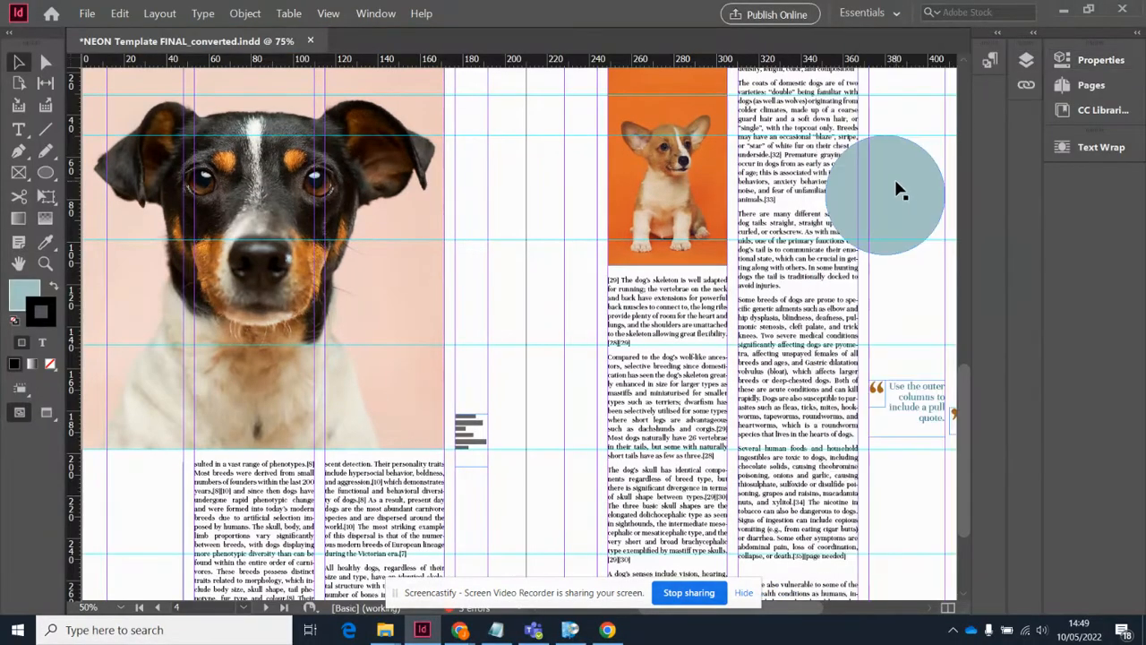
{"action": "left_click", "coordinate": [915, 200]}
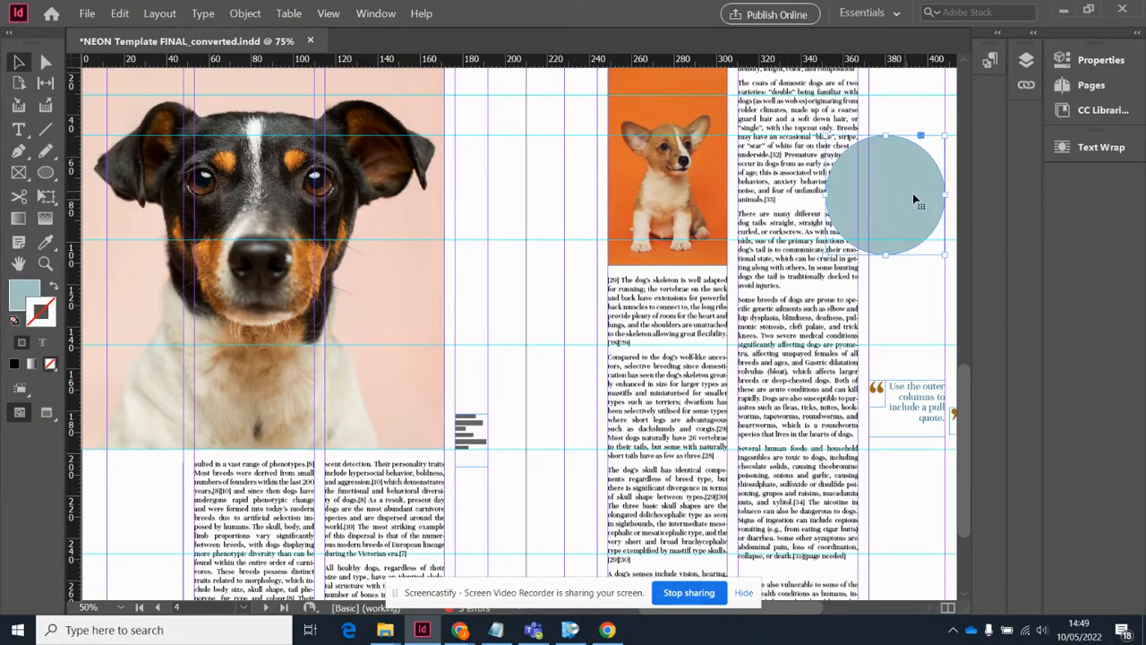
{"action": "left_click", "coordinate": [1086, 148]}
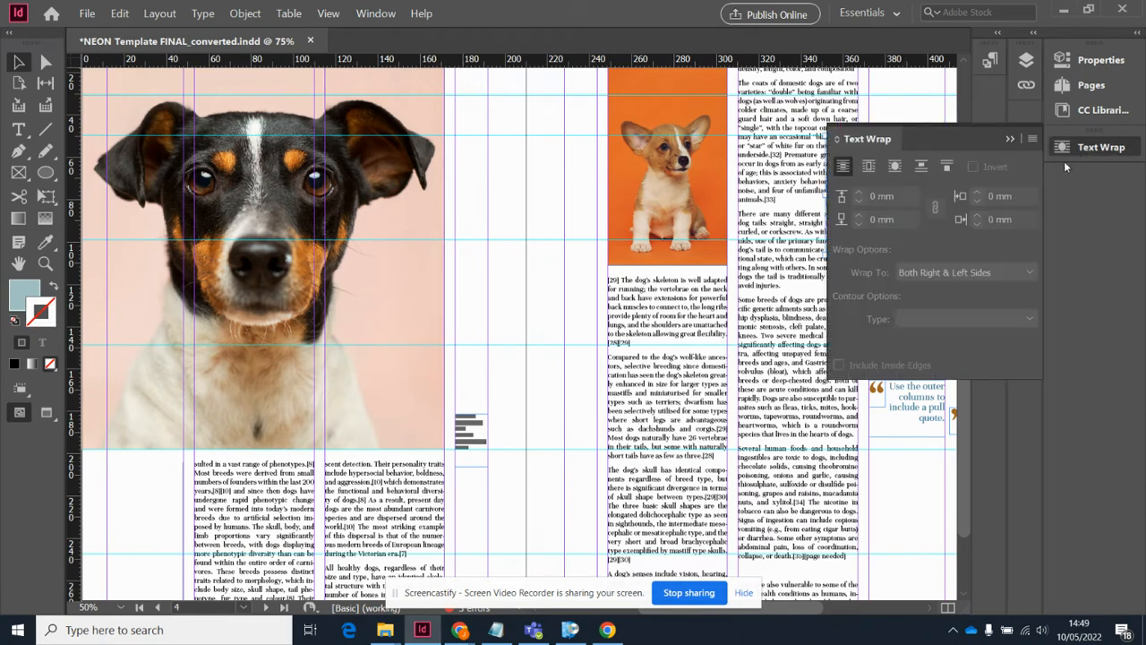
{"action": "left_click", "coordinate": [895, 167]}
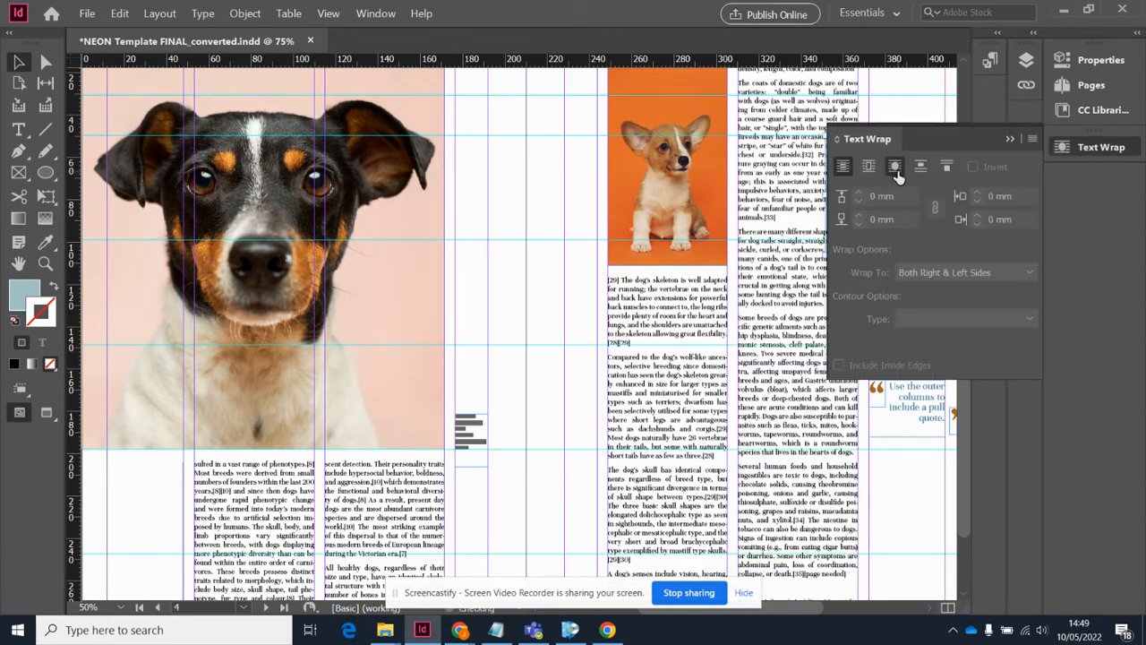
{"action": "left_click", "coordinate": [1010, 140]}
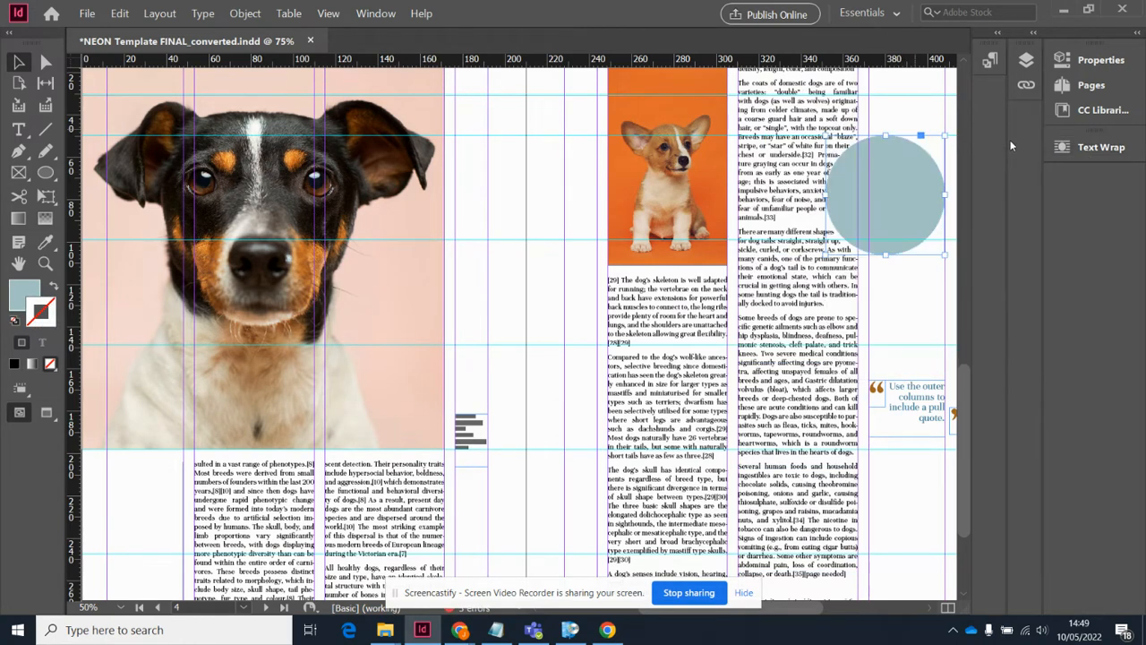
Step: Set the circle's text wrap offset to 2.5 mm and preview the spread full screen
{"action": "left_click", "coordinate": [1073, 150]}
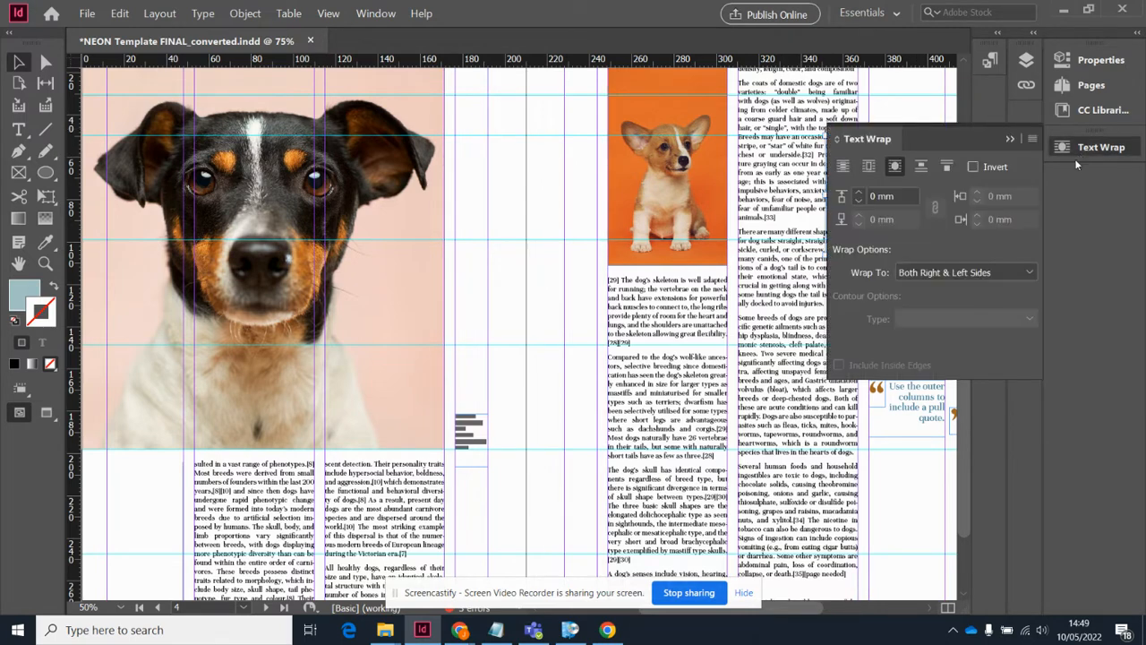
{"action": "left_click", "coordinate": [859, 193]}
{"action": "left_click", "coordinate": [859, 193]}
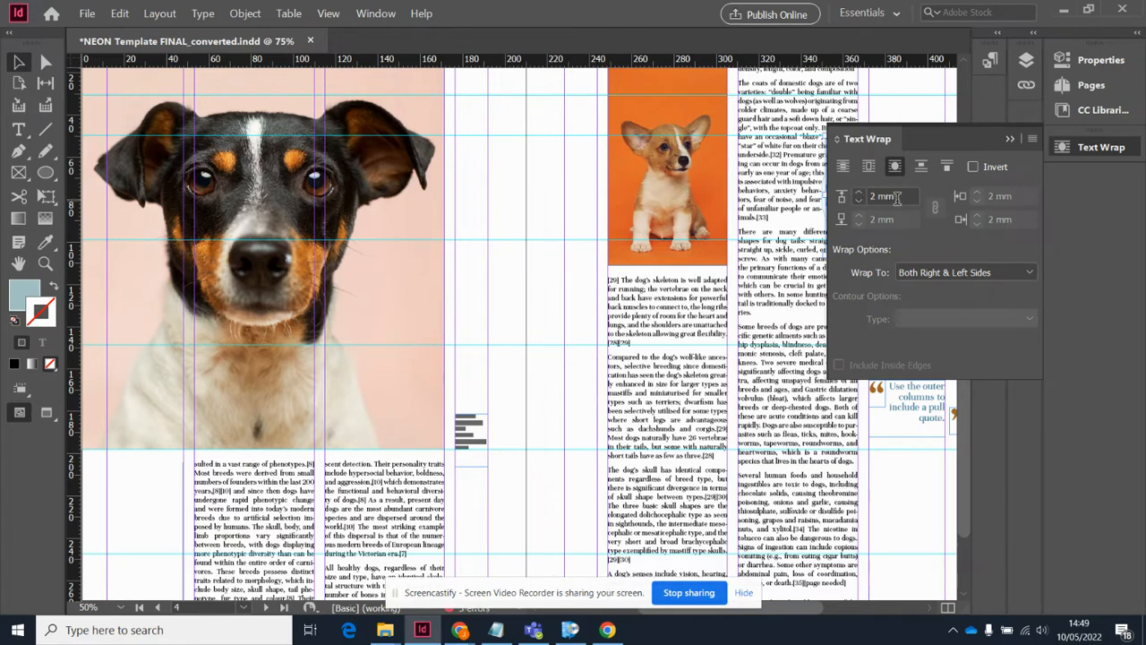
{"action": "left_click_drag", "start_coordinate": [901, 196], "coordinate": [827, 194]}
{"action": "type", "text": "2.5"}
{"action": "key", "text": "Return"}
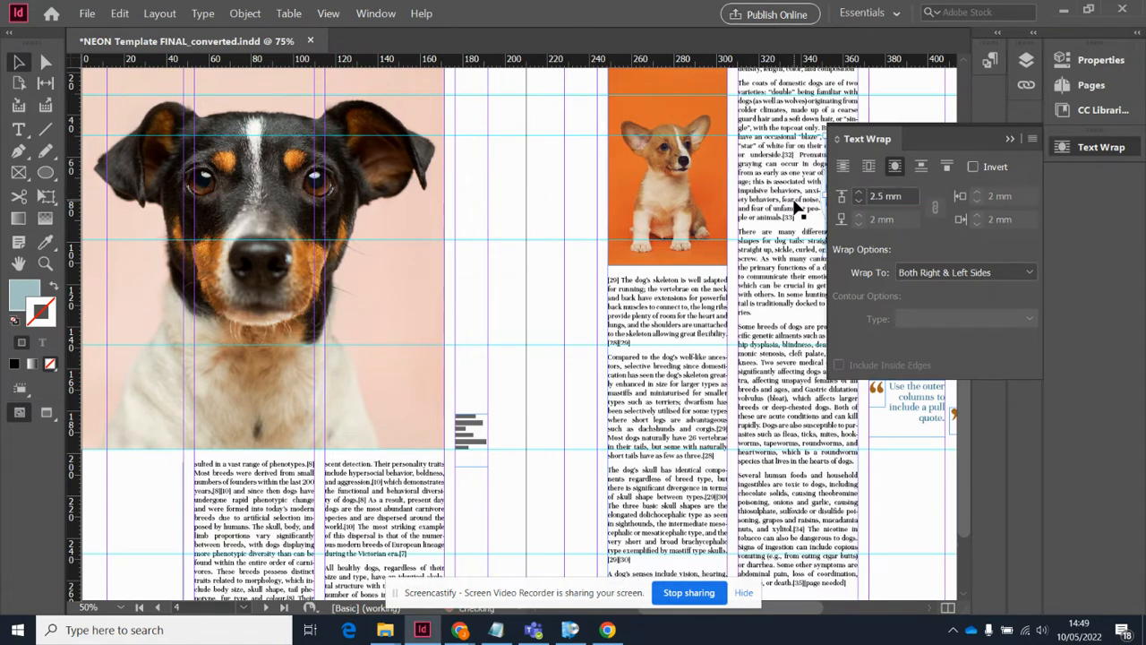
{"action": "left_click", "coordinate": [1009, 140]}
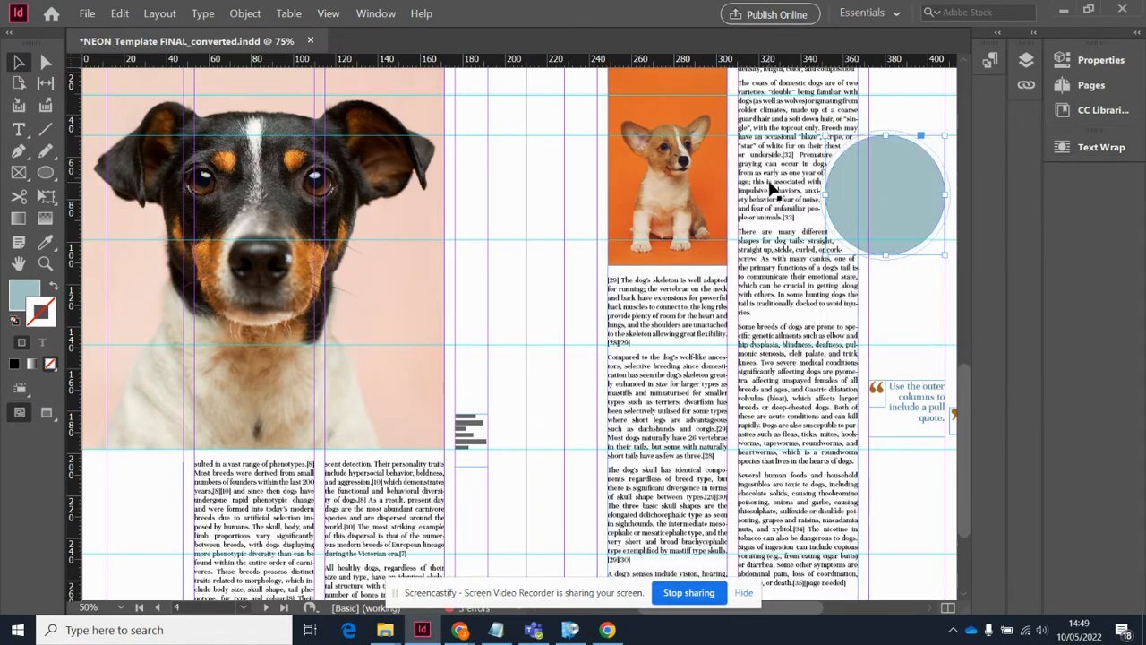
{"action": "key", "text": "shift+w"}
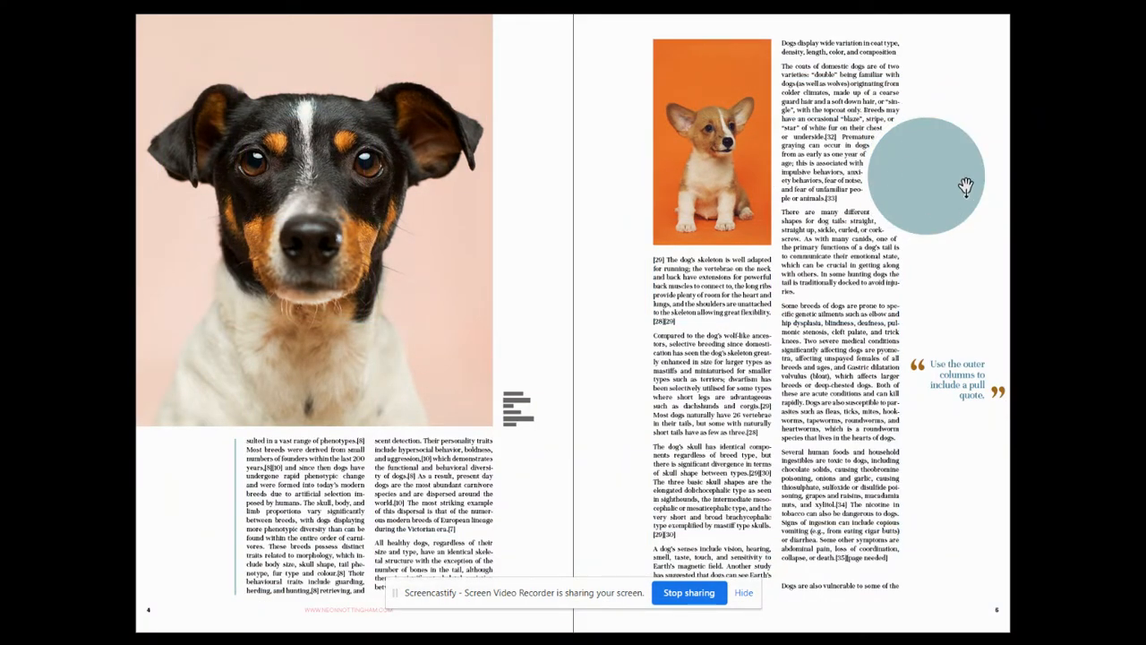
{"action": "key", "text": "Escape"}
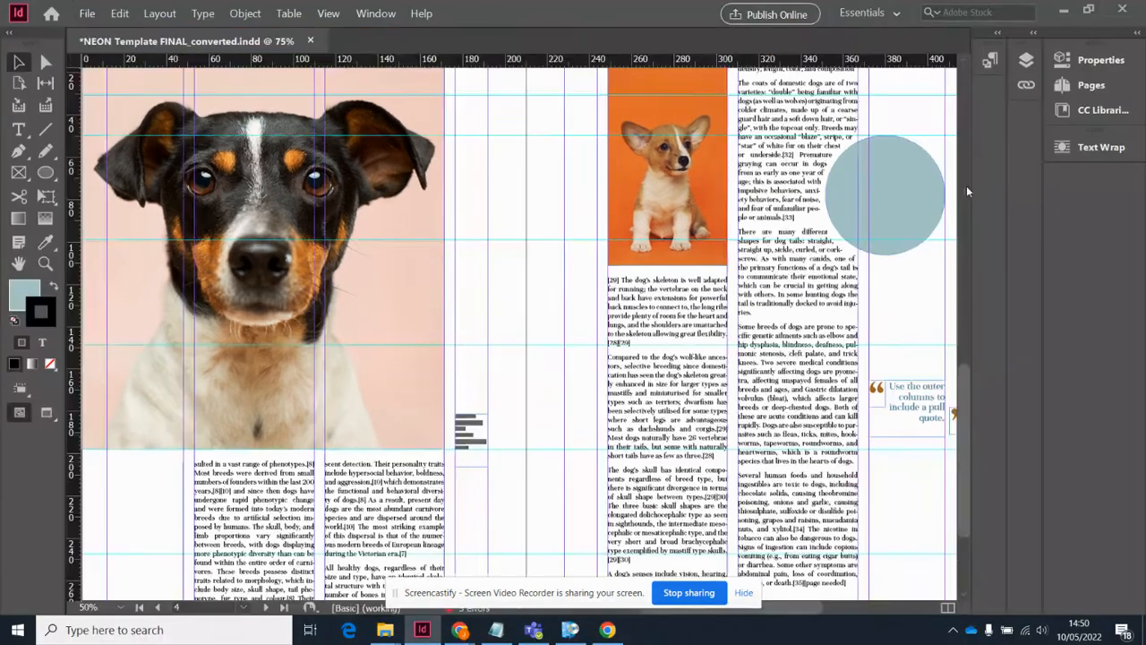
Step: Select the pull quote text together with both quotation marks and move them onto the circle
{"action": "left_click", "coordinate": [947, 419]}
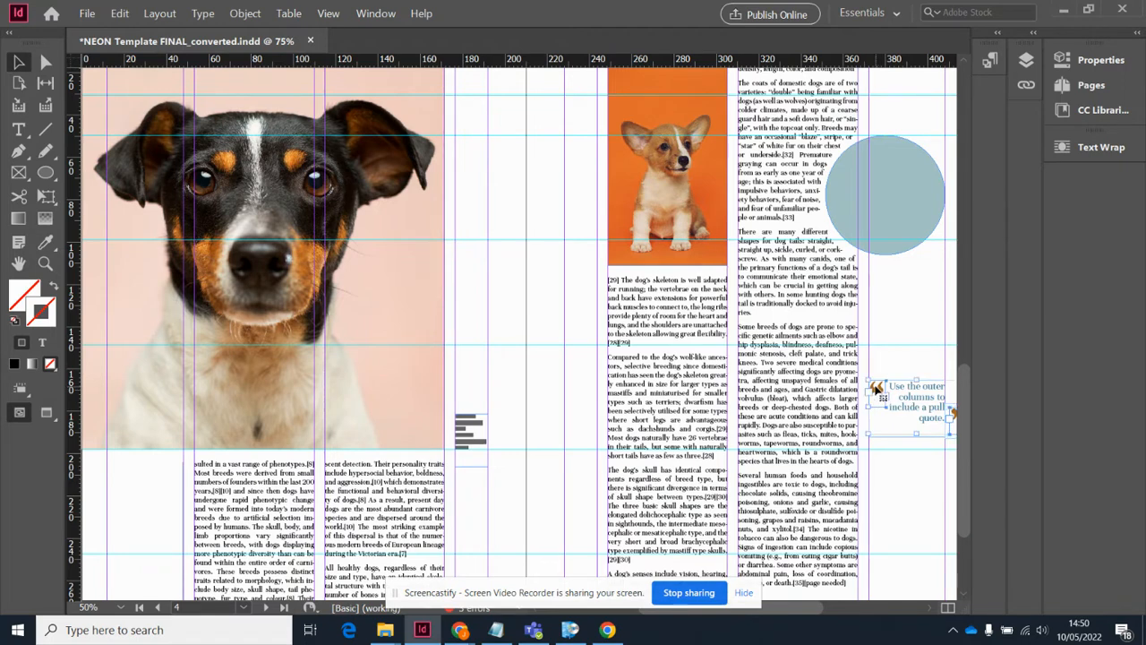
{"action": "left_click_drag", "start_coordinate": [880, 394], "coordinate": [910, 436]}
{"action": "left_click", "coordinate": [881, 394], "text": "shift"}
{"action": "left_click_drag", "start_coordinate": [932, 399], "coordinate": [898, 187]}
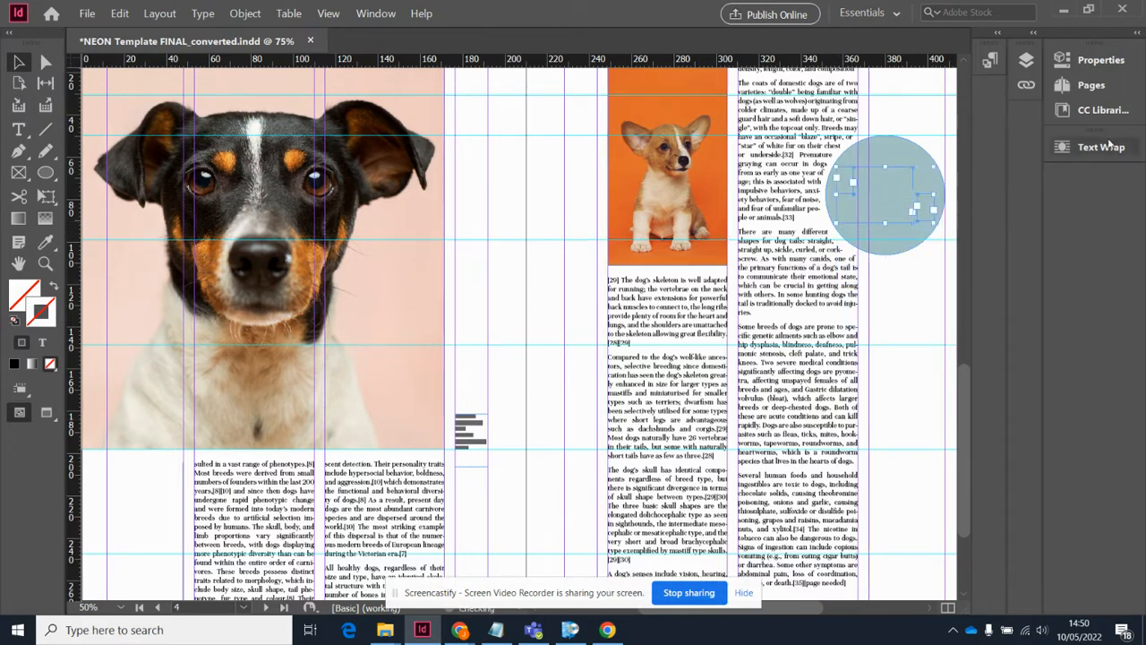